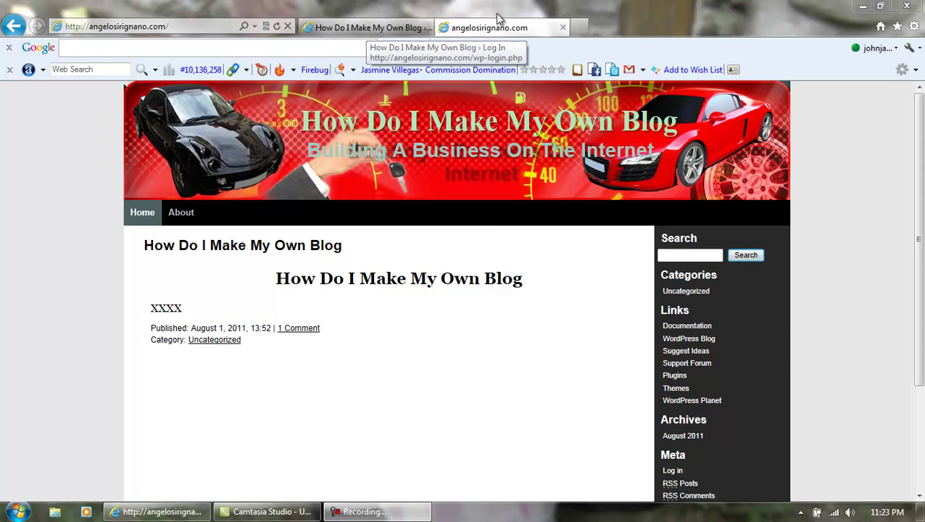
Step: Bring up the blog's wp-login page in the browser, ready for username and password
left_click(381, 29)
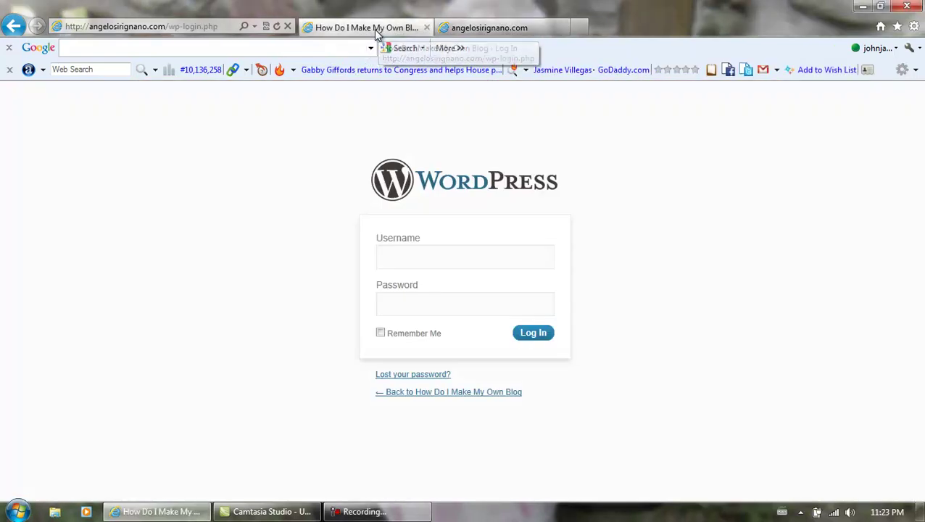
left_click(518, 29)
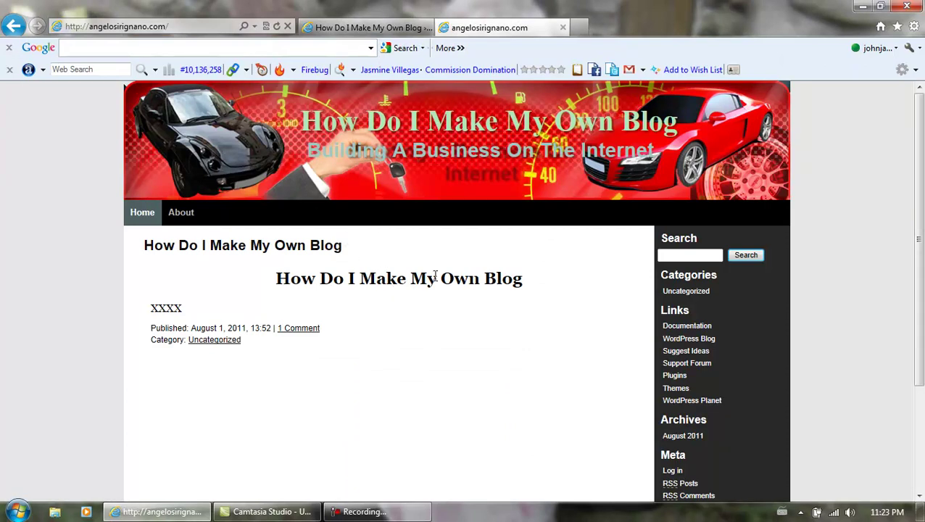
left_click(368, 29)
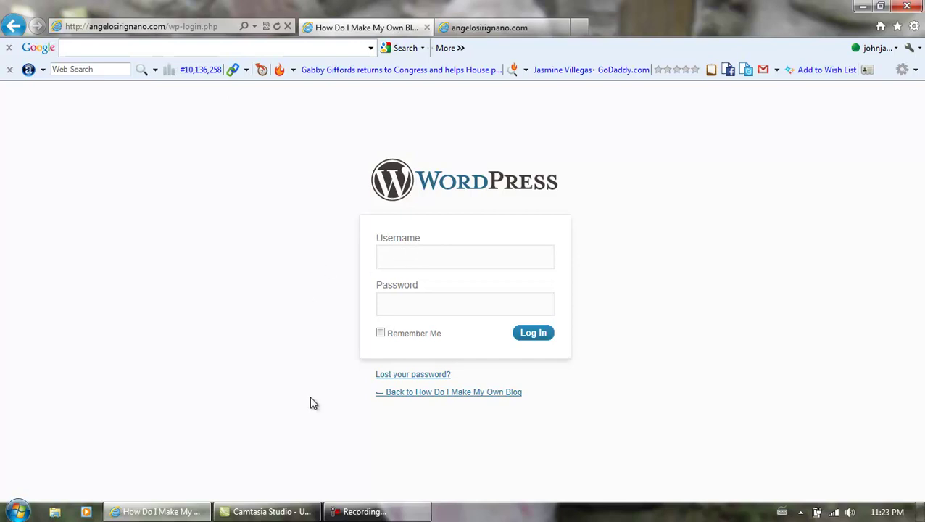
left_click(392, 512)
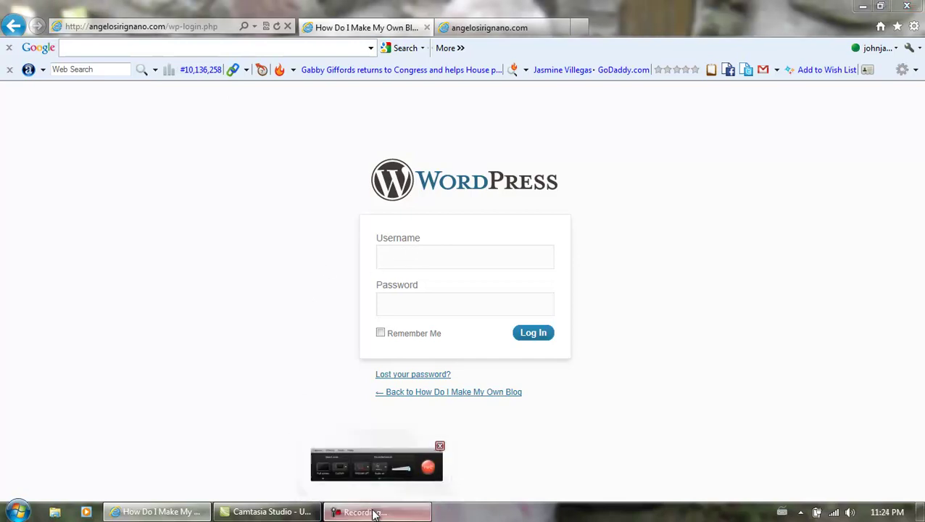
Step: Go to Plugins > Add New to reach the Install Plugins page
left_click(859, 472)
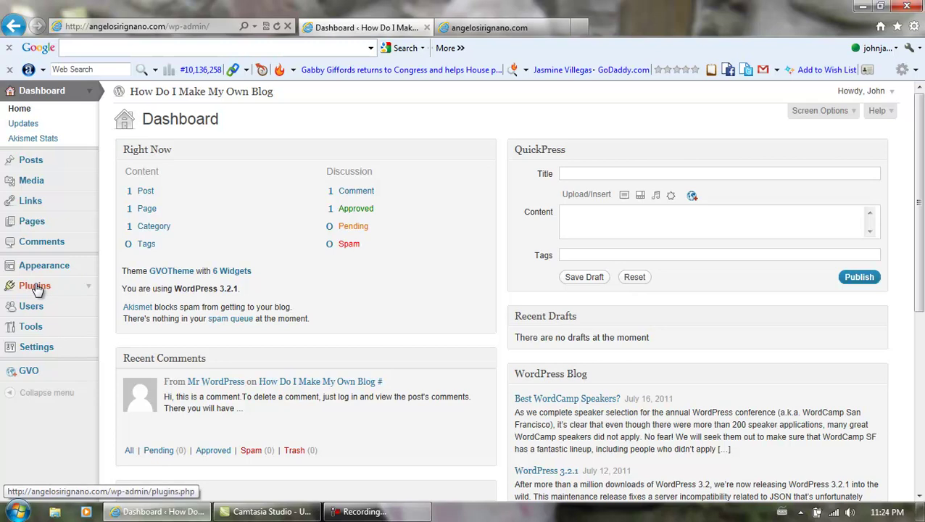
left_click(36, 289)
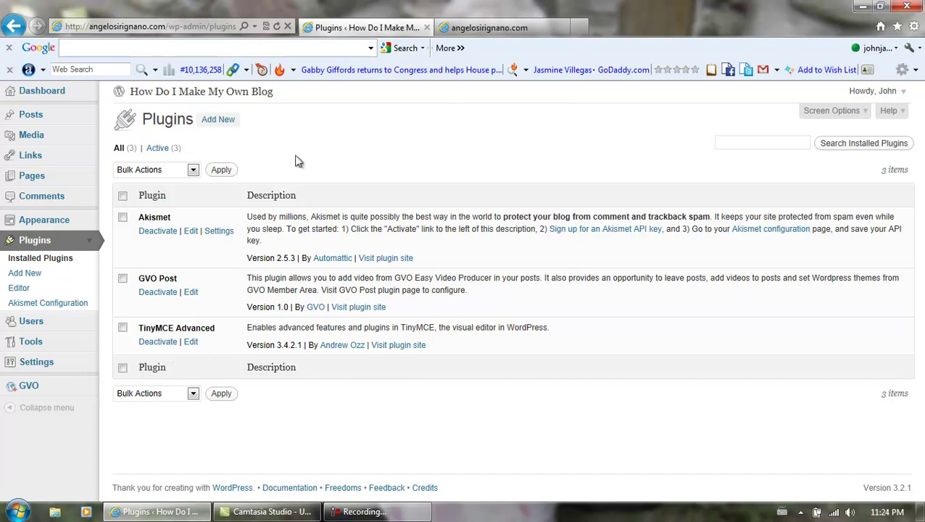
left_click(220, 122)
left_click(218, 120)
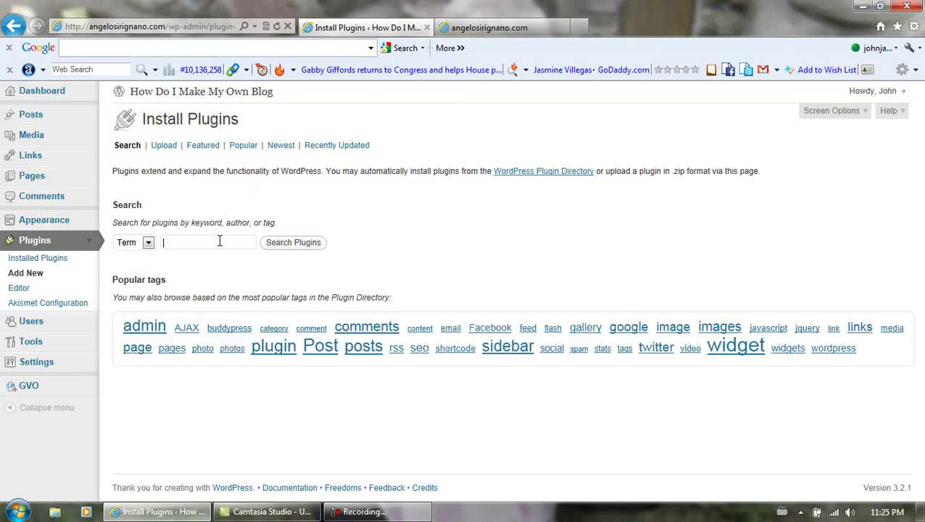
Step: Search the plugin directory for 'Exclude Pages from Navigation'
left_click(359, 512)
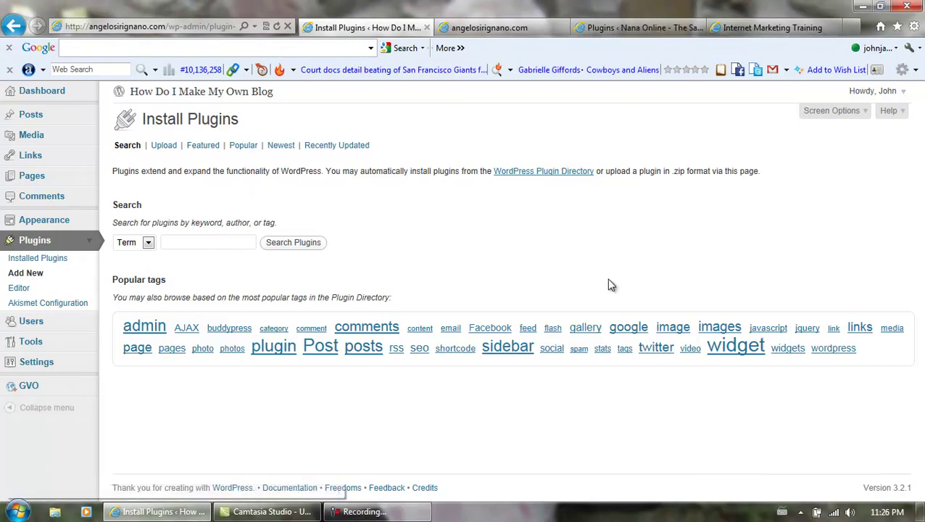
left_click(760, 28)
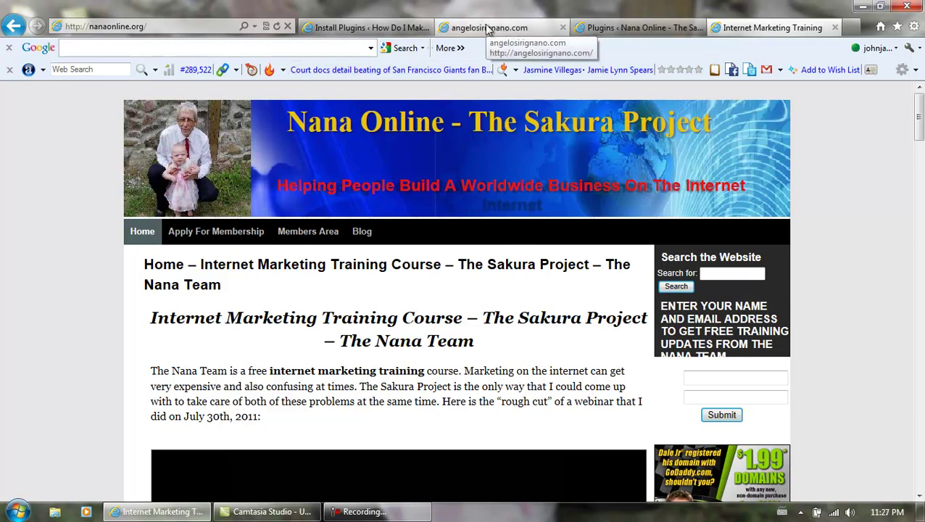
left_click(398, 27)
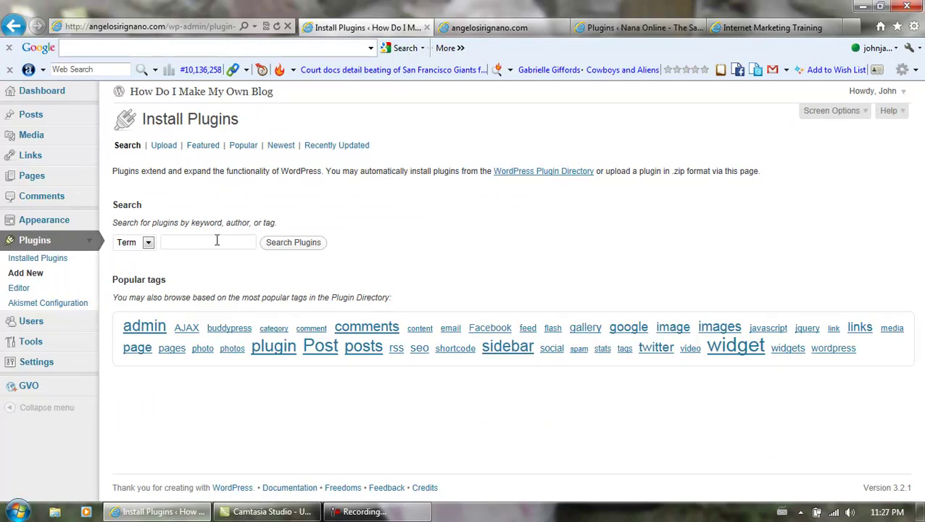
type("Exclude Pages from Navigation")
left_click(282, 243)
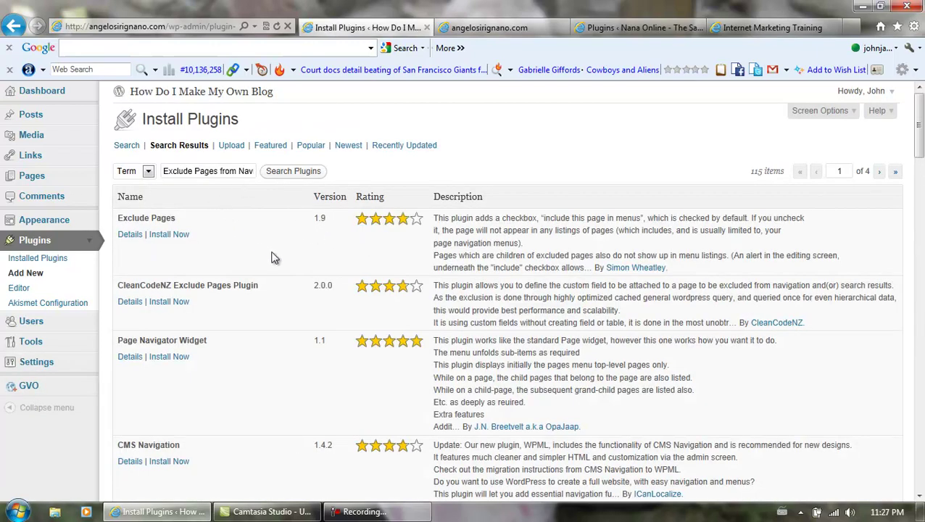
Step: Scroll through the 115 search results, then jump back to the top
scroll(274, 257, "down", 3)
scroll(275, 258, "down", 3)
scroll(275, 258, "down", 3)
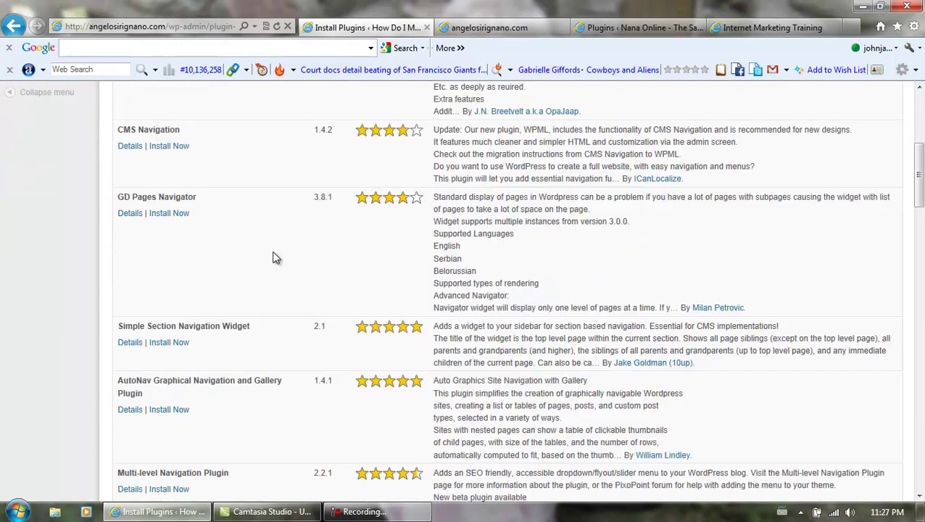
scroll(275, 258, "down", 2)
scroll(274, 254, "down", 2)
scroll(274, 254, "down", 3)
scroll(275, 253, "down", 2)
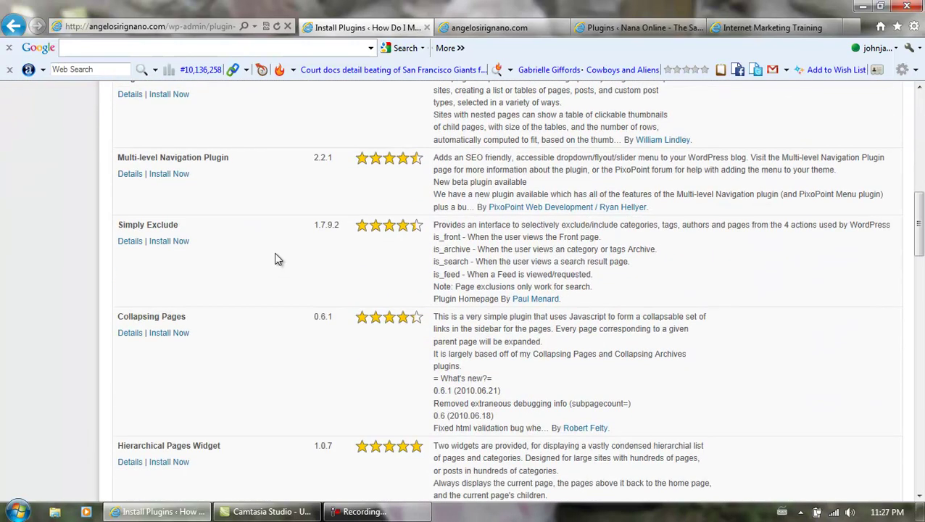
scroll(274, 256, "down", 1)
scroll(274, 255, "down", 3)
scroll(272, 254, "down", 3)
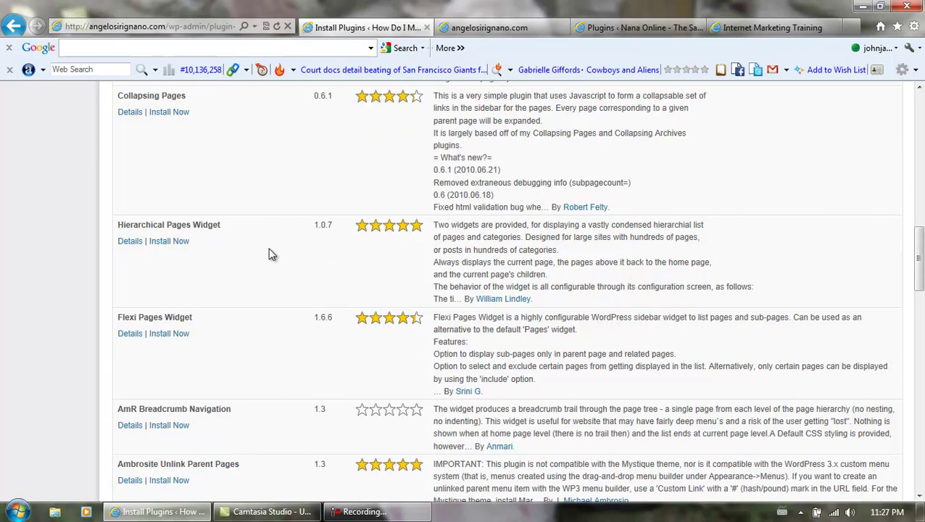
scroll(272, 254, "down", 2)
scroll(272, 254, "down", 3)
scroll(272, 254, "down", 2)
scroll(272, 253, "down", 4)
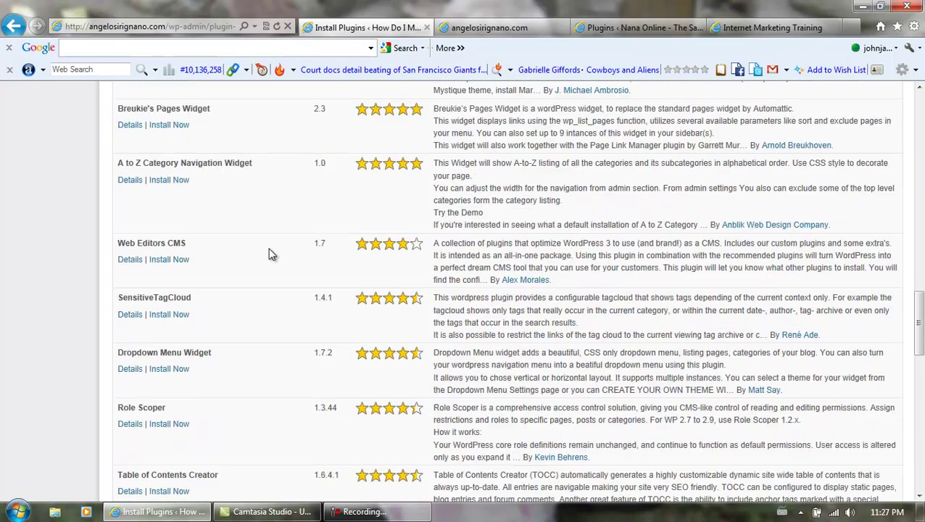
scroll(272, 254, "down", 2)
scroll(271, 253, "down", 4)
scroll(271, 254, "down", 4)
scroll(272, 254, "down", 4)
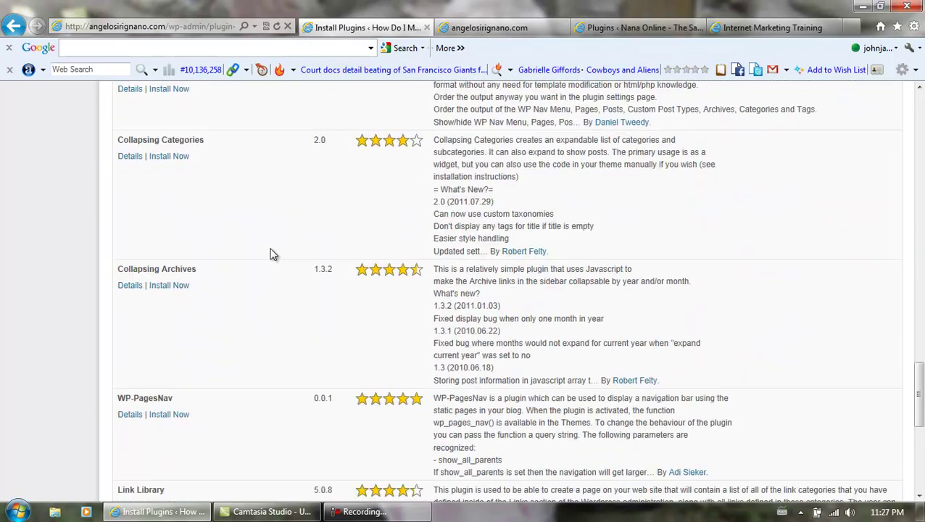
scroll(273, 253, "down", 3)
key("Home")
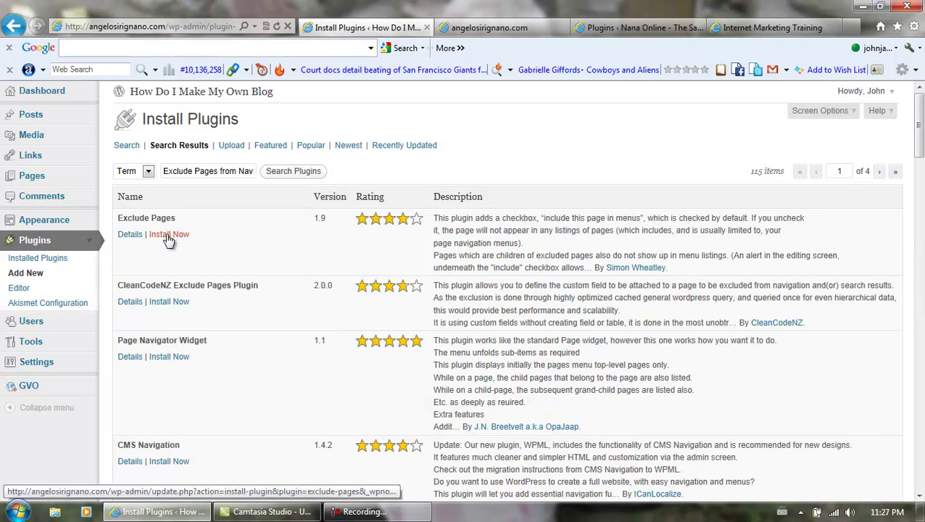
Step: Install and activate Exclude Pages 1.9, then return to the empty plugin search
left_click(167, 234)
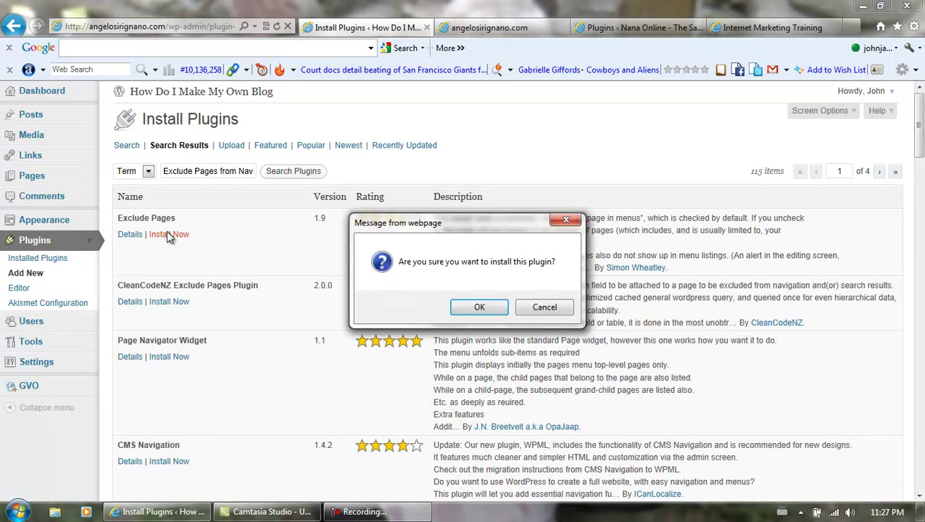
left_click(482, 308)
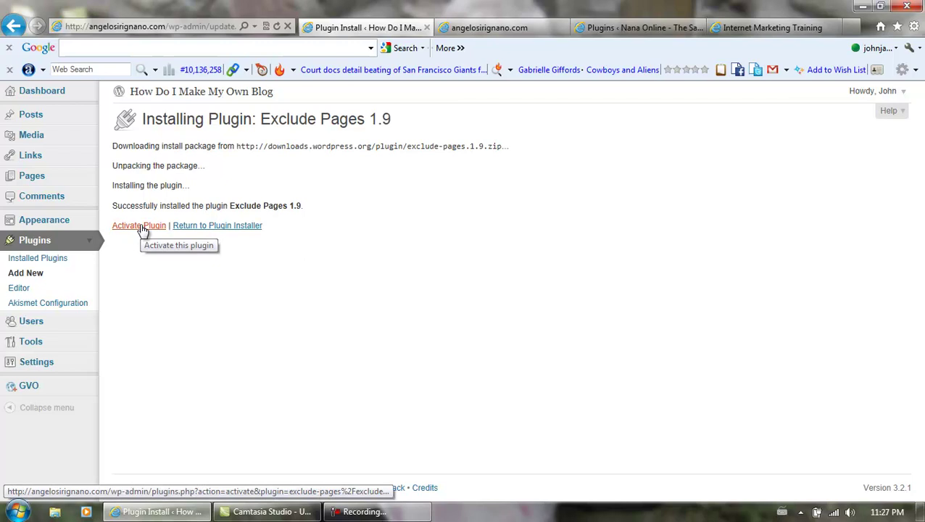
left_click(143, 228)
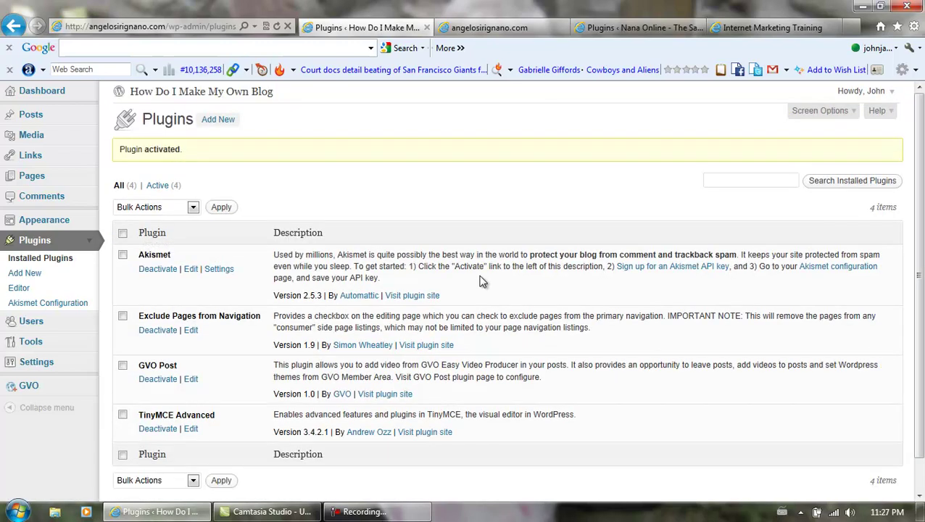
left_click(374, 513)
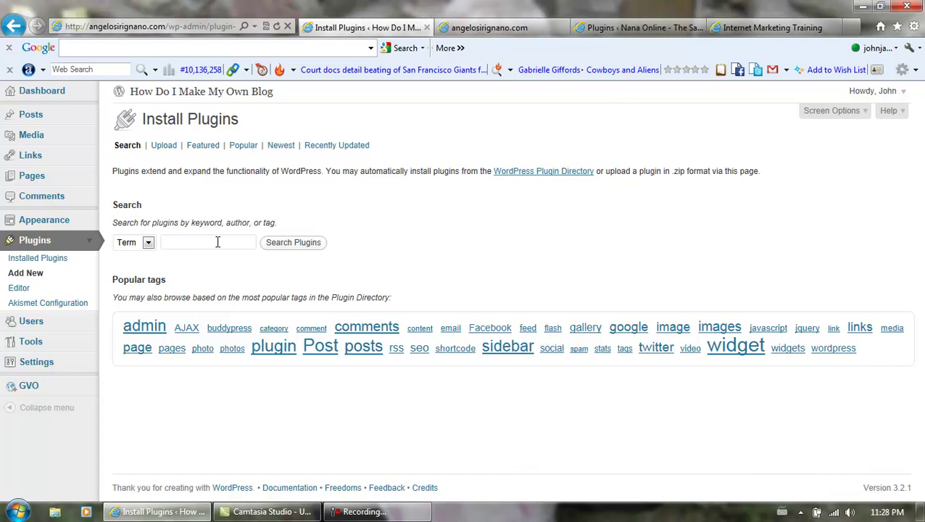
Step: Search for 'Google Analyticator', then install and activate version 6.2
type("Google Analyticator")
left_click(288, 247)
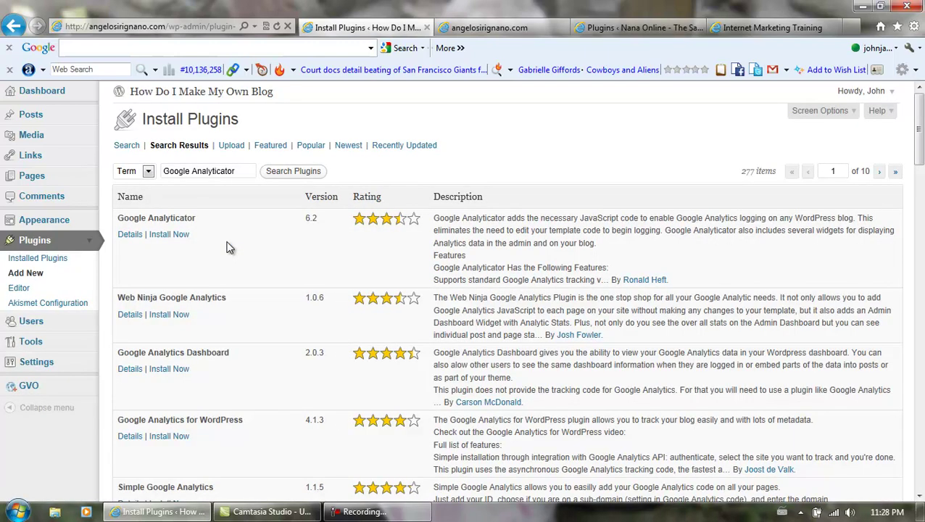
left_click(171, 236)
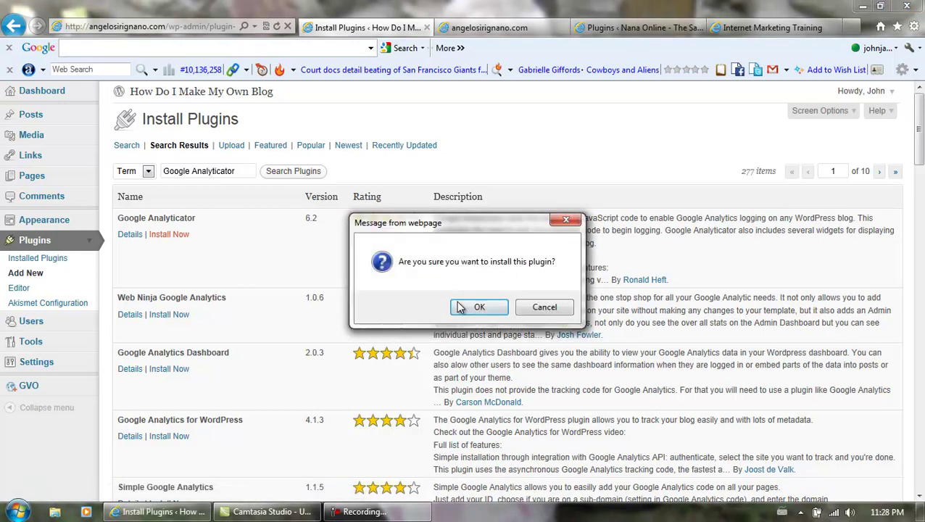
left_click(457, 308)
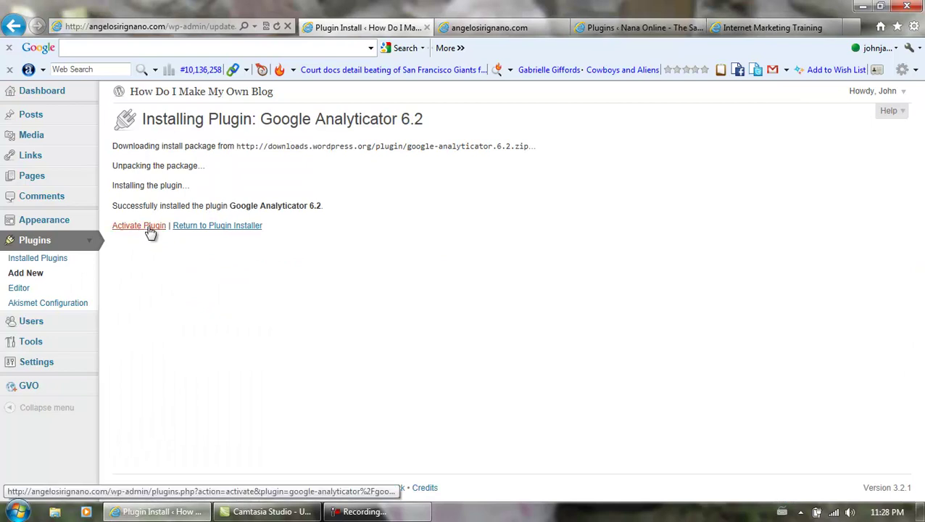
left_click(150, 231)
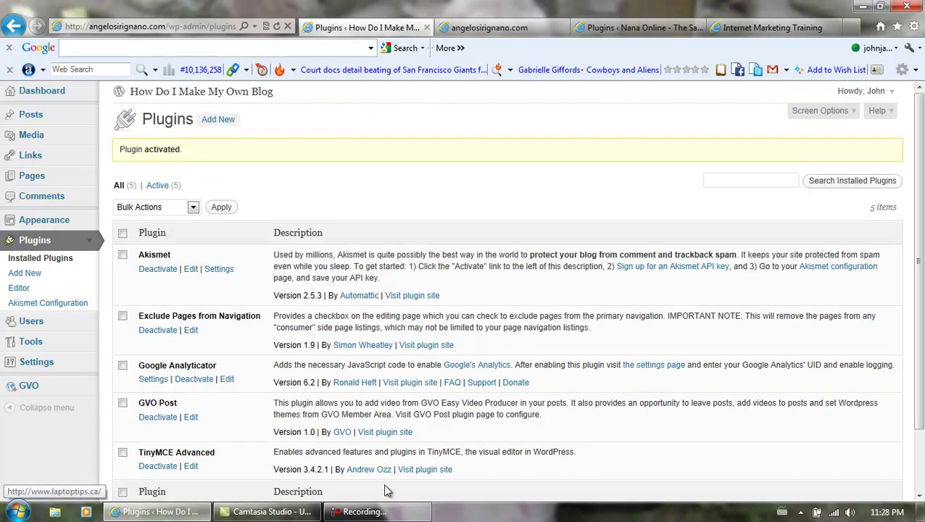
Step: Search for 'Jetpack by WordPress.com', then install and activate version 1.1.3
left_click(379, 512)
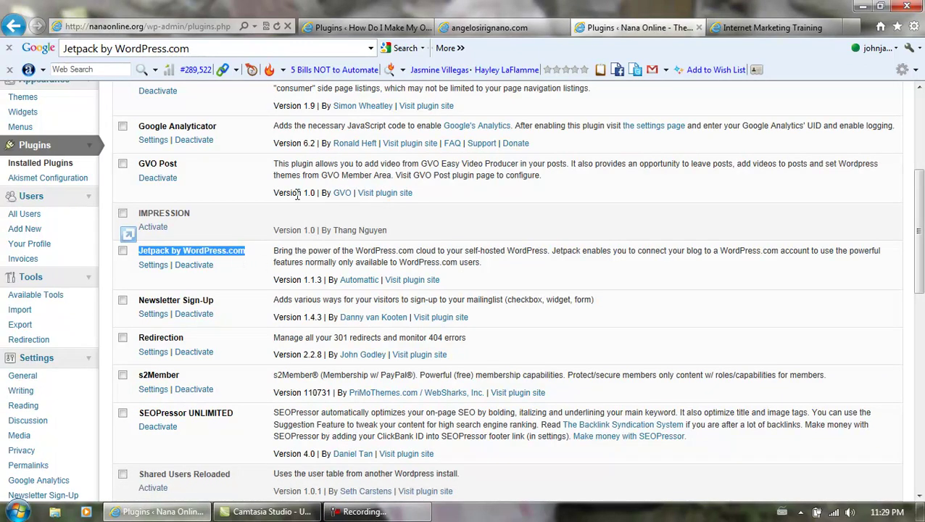
left_click(397, 29)
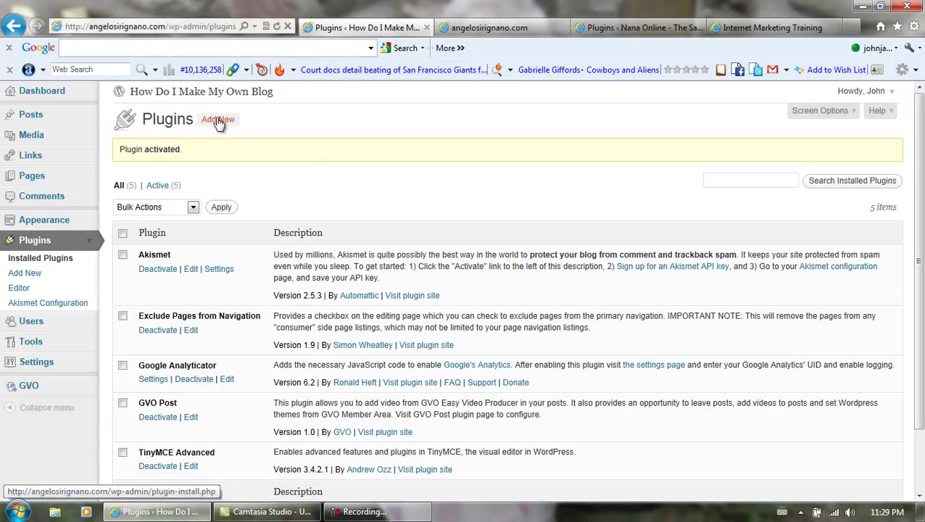
left_click(217, 122)
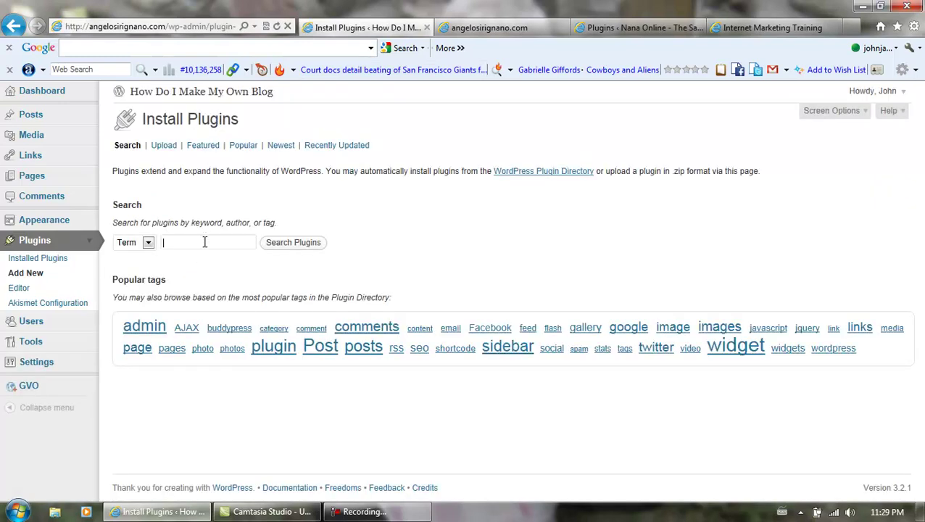
type("Jetpack by WordPress.com")
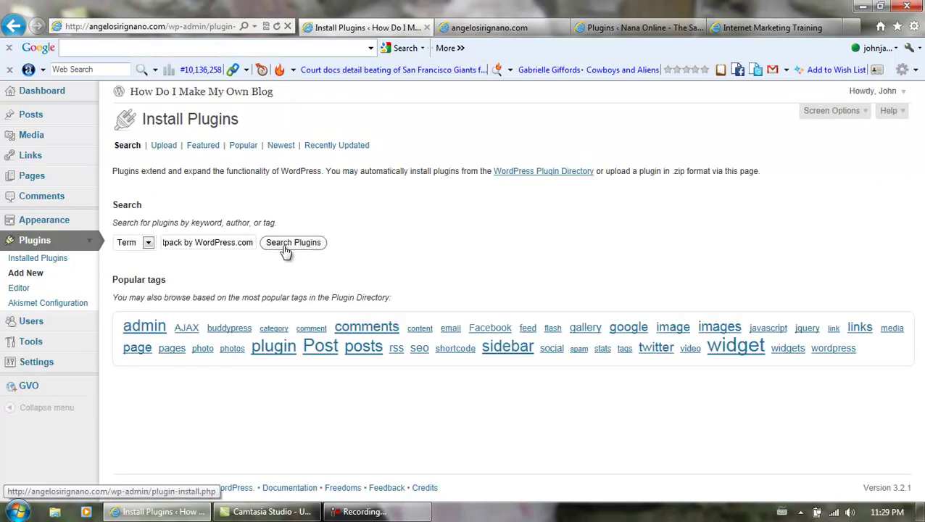
left_click(294, 246)
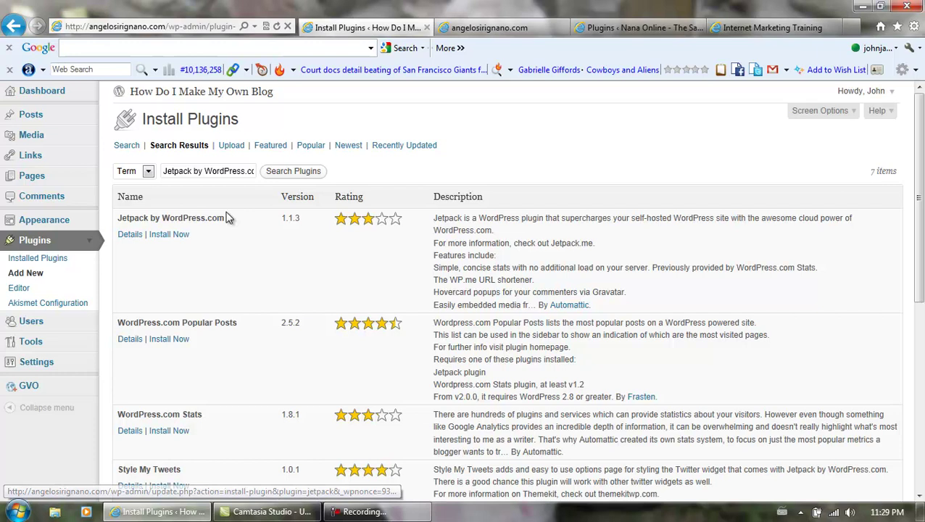
left_click(171, 235)
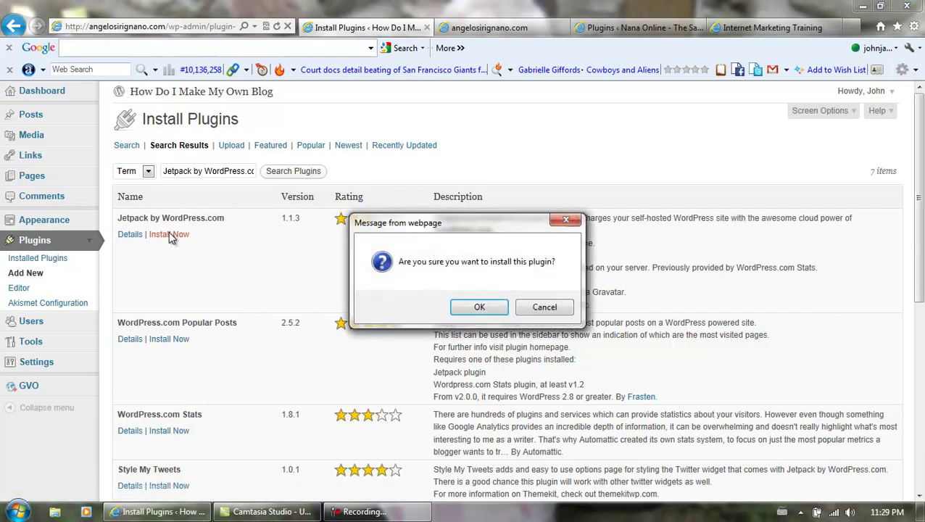
left_click(479, 309)
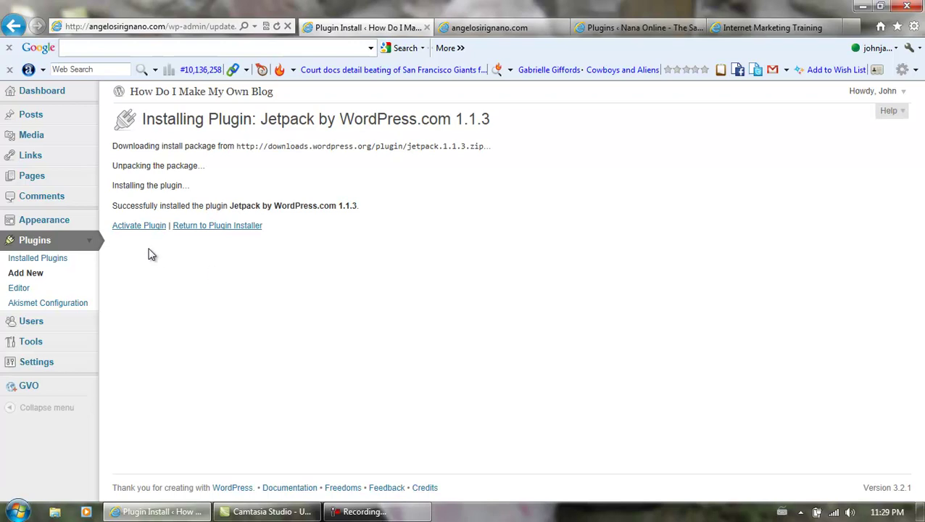
left_click(145, 227)
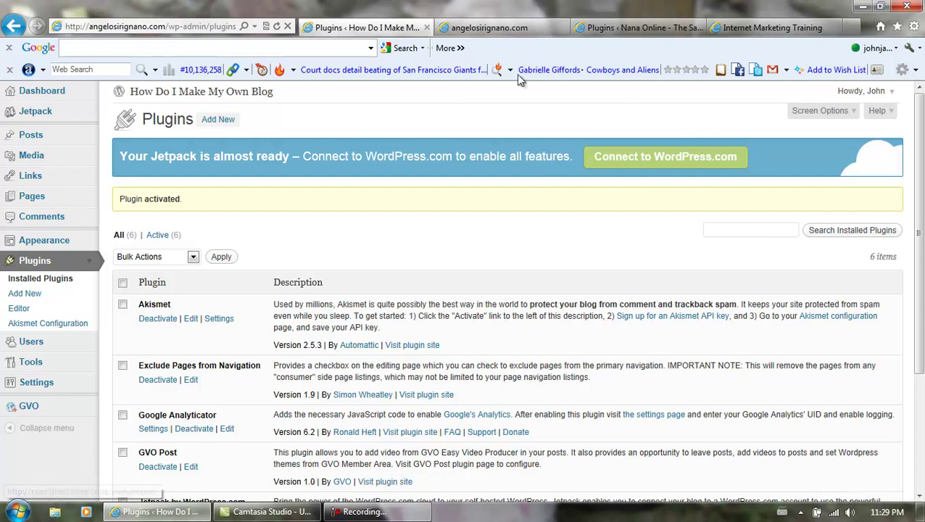
Step: Copy the Newsletter Sign-Up name from the Nana Online plugin list onto the blog's Add New page
left_click(615, 29)
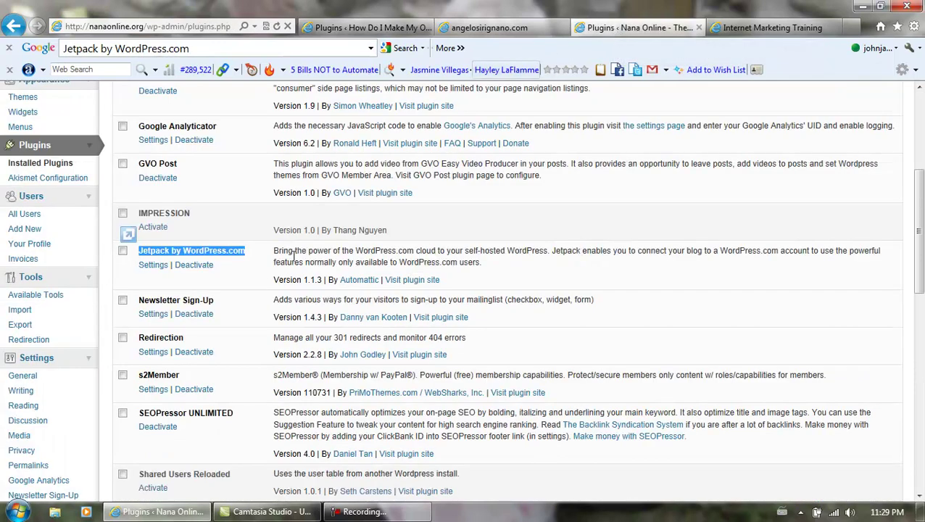
left_click_drag(214, 302, 167, 303)
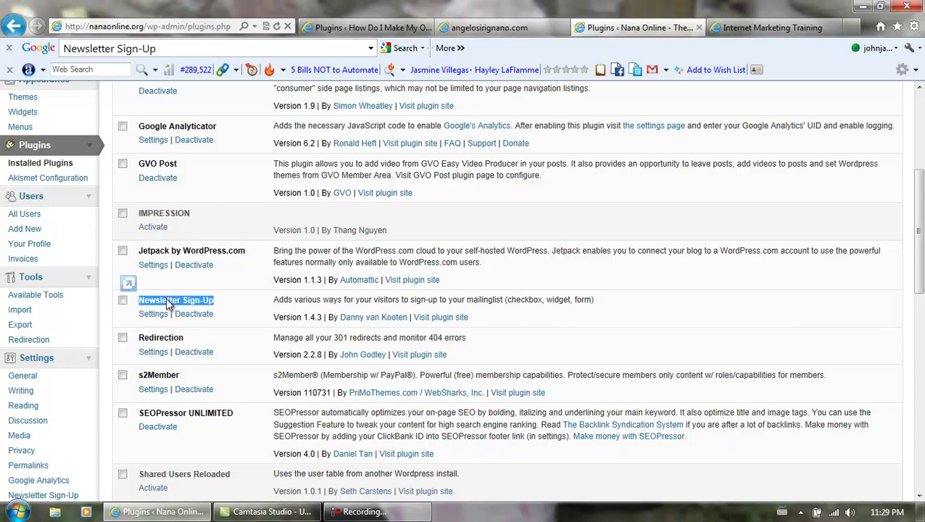
left_click(373, 29)
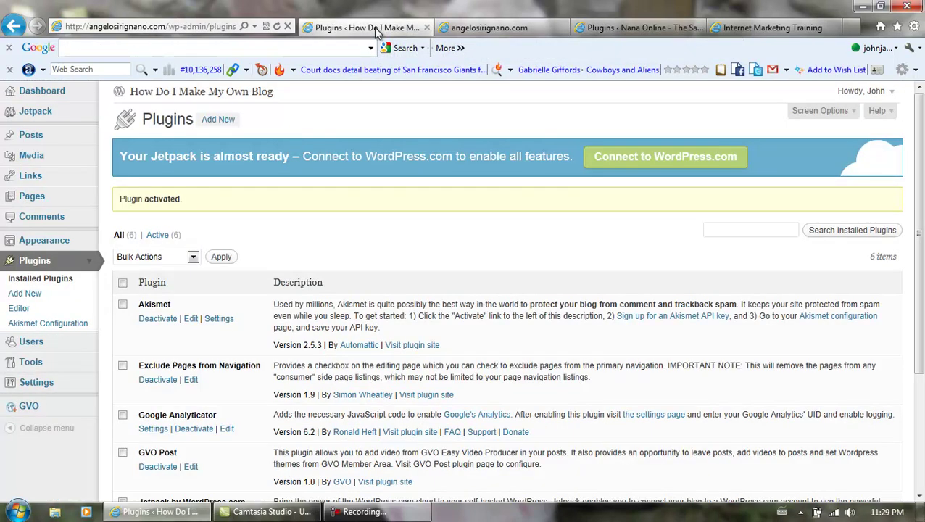
left_click(223, 122)
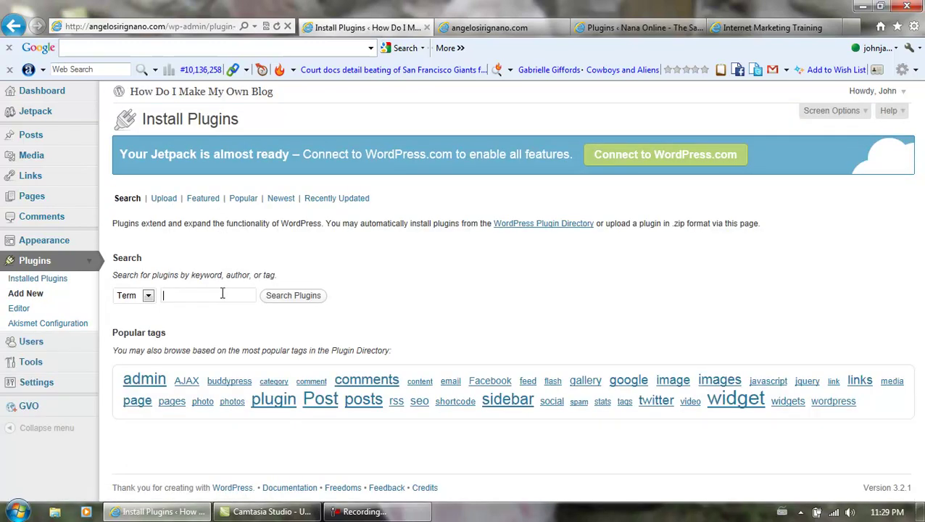
Step: Search for 'Newsletter Sign-Up', then install and activate version 1.4.3
type("Newsletter Sign-Up")
left_click(294, 297)
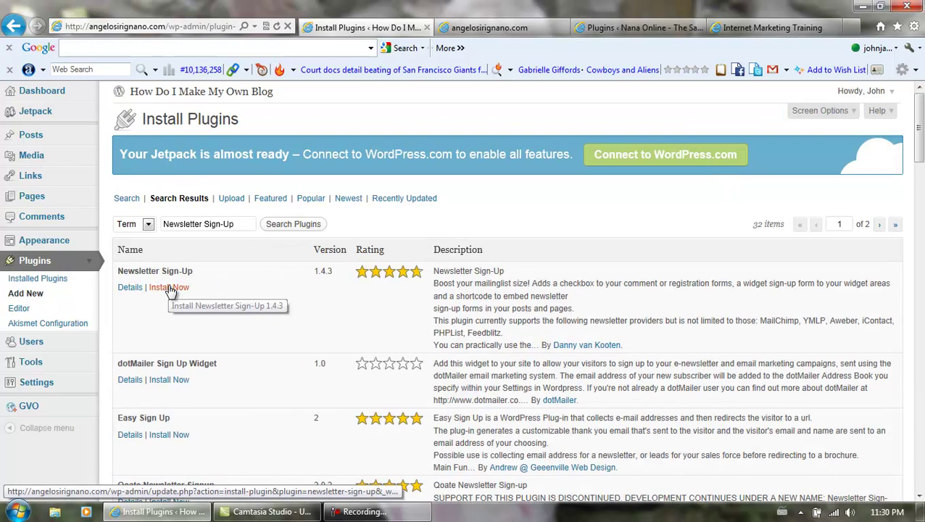
left_click(171, 288)
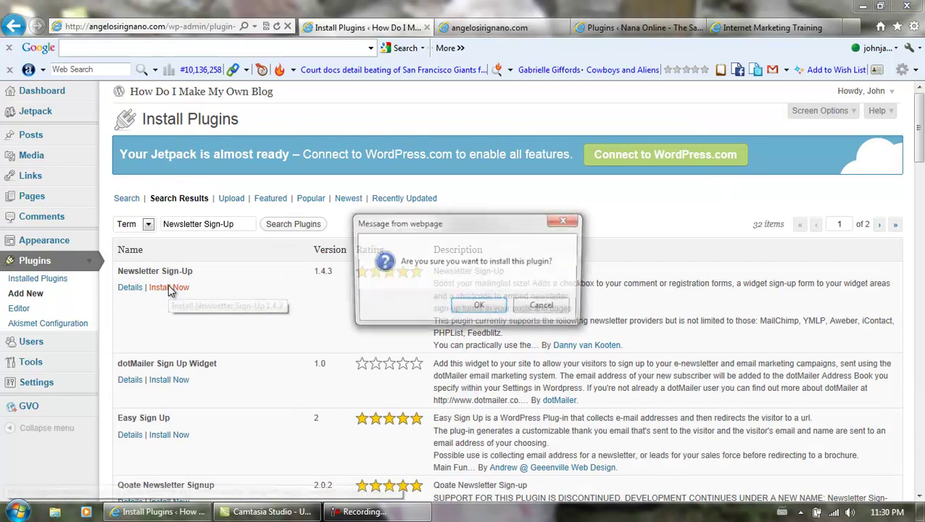
left_click(471, 305)
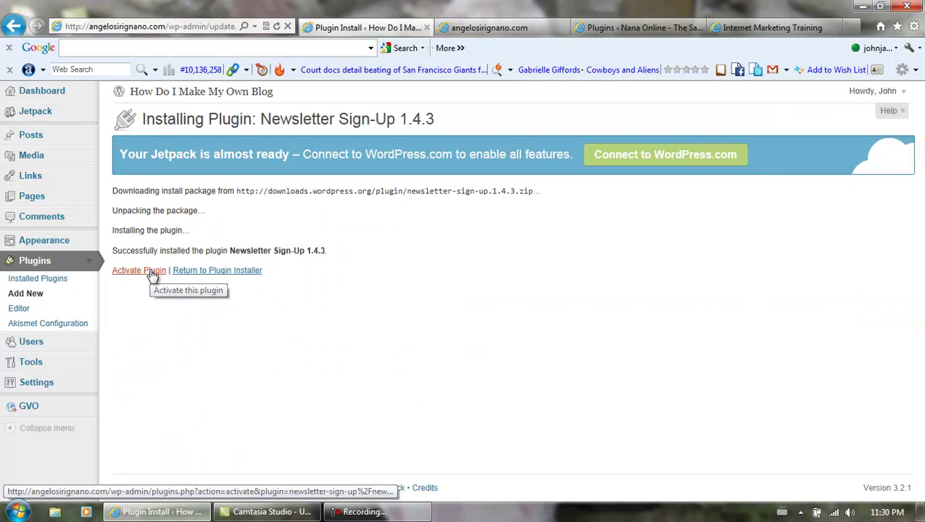
left_click(152, 274)
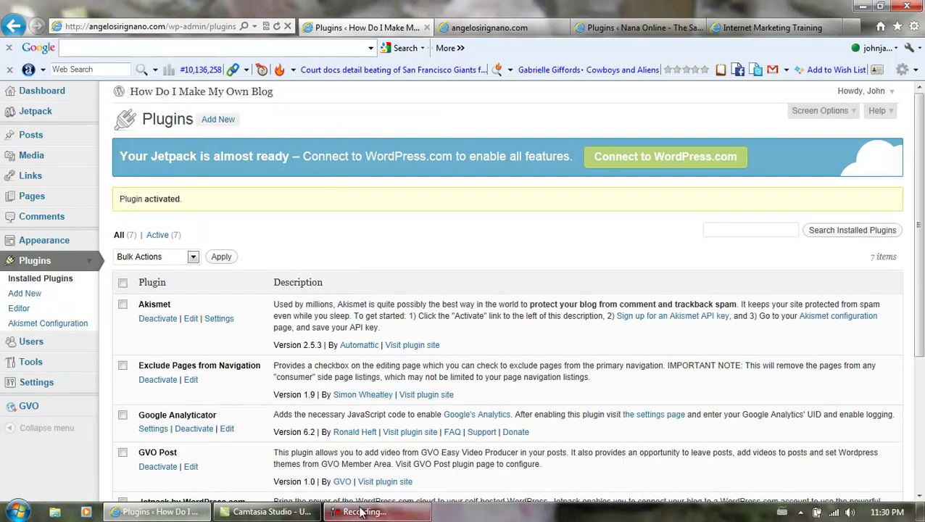
left_click(363, 511)
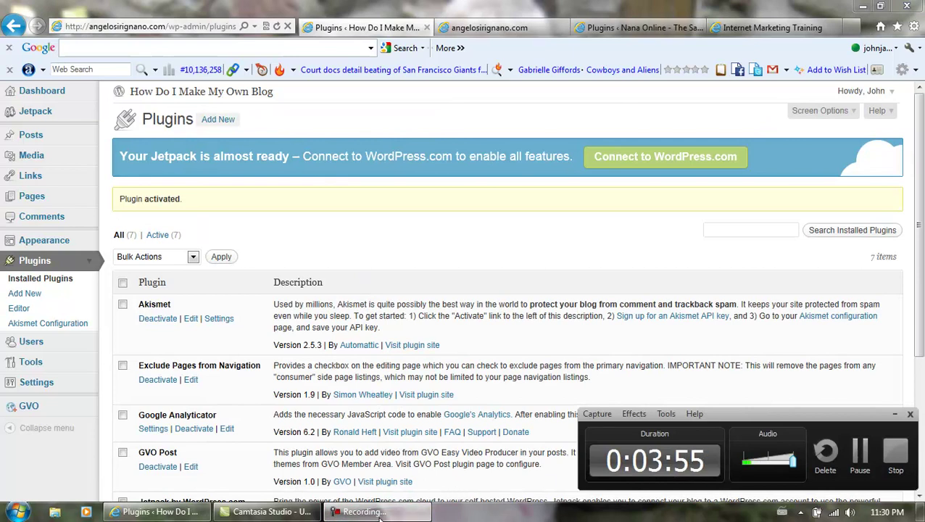
left_click(406, 512)
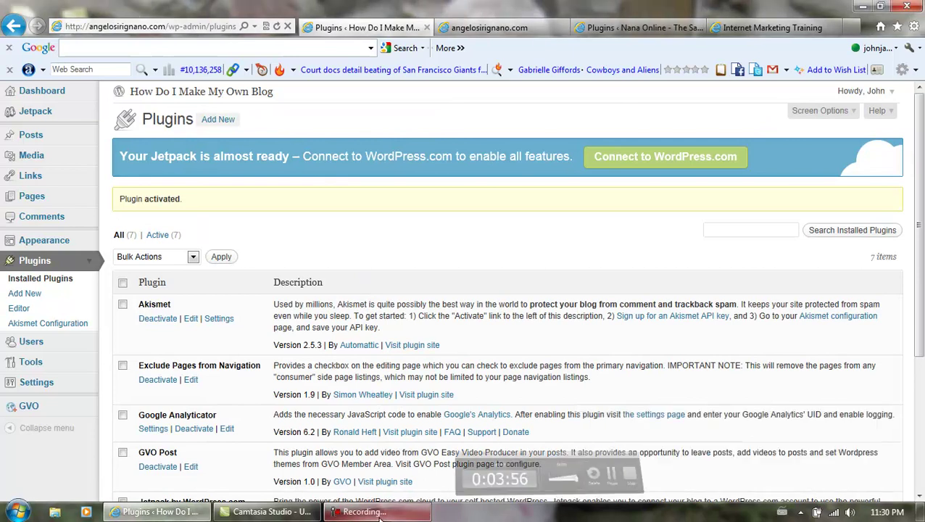
Step: Copy the Redirection name from the Nana Online plugin list onto the blog's Add New page
left_click(641, 29)
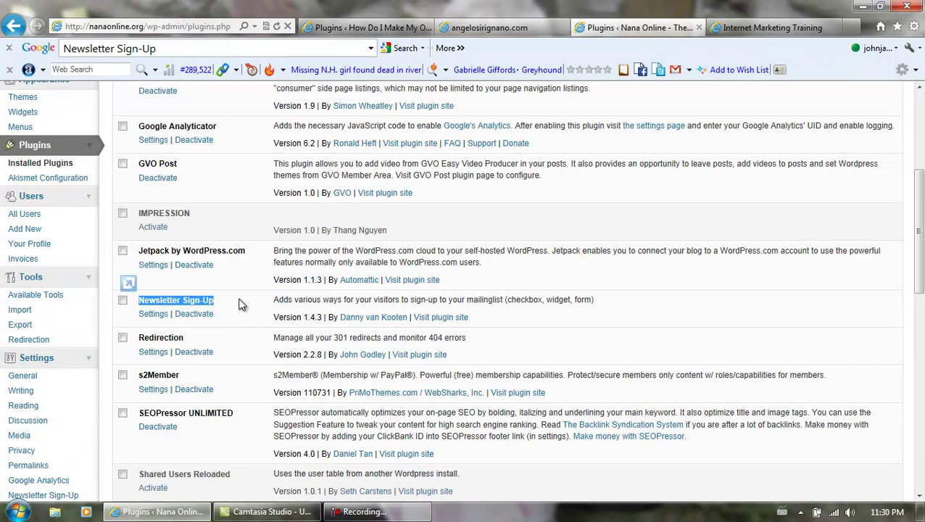
scroll(239, 303, "down", 2)
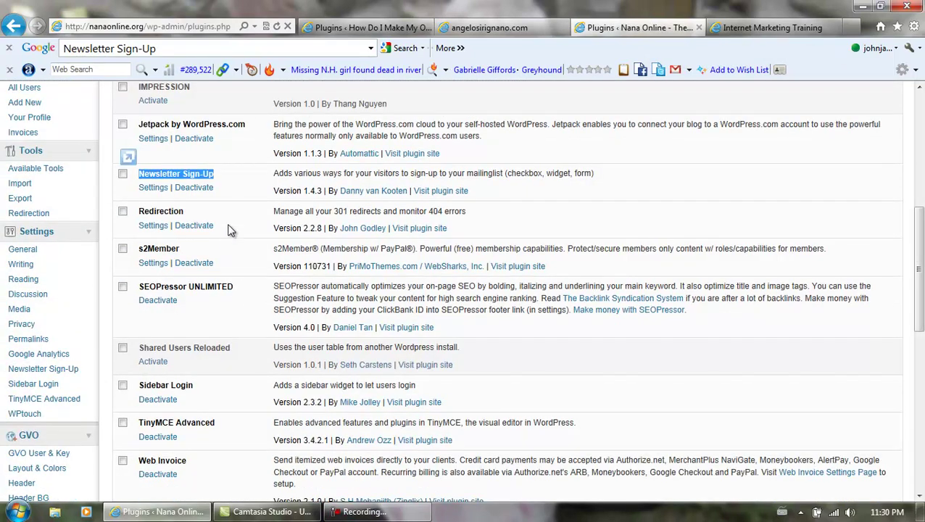
left_click_drag(189, 209, 145, 215)
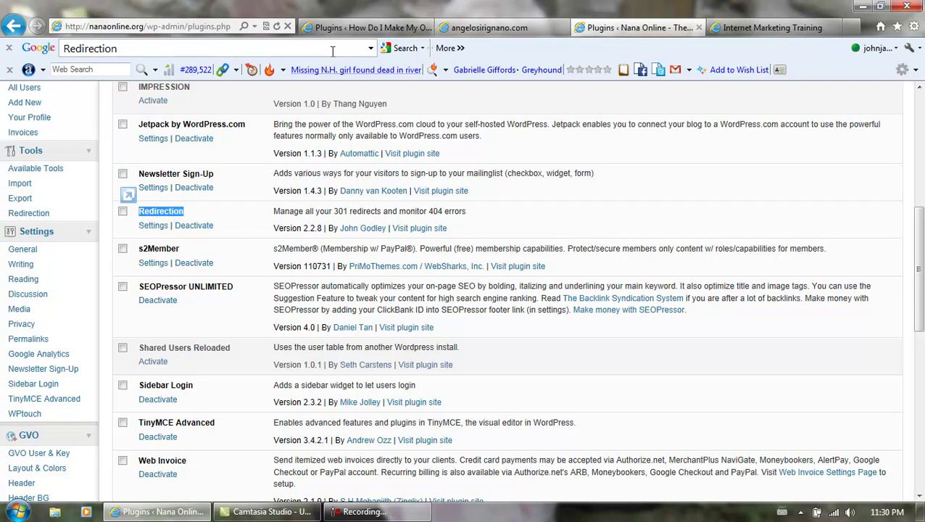
left_click(355, 29)
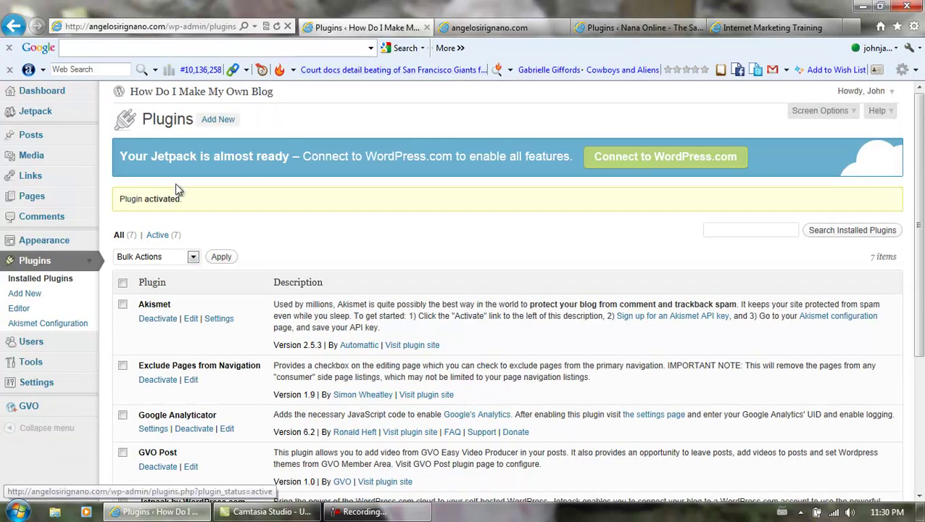
left_click(216, 120)
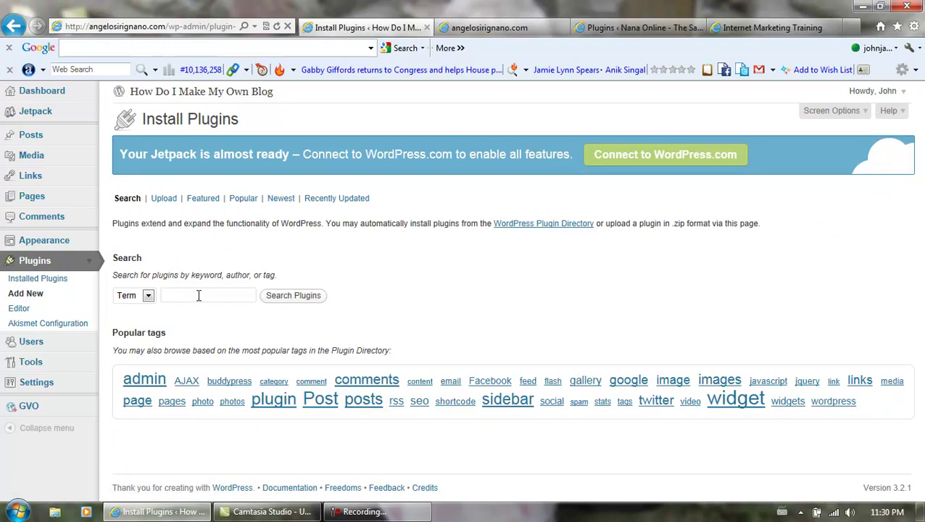
Step: Search for 'Redirection', then install and activate version 2.2.8
type("Redirection")
left_click(290, 296)
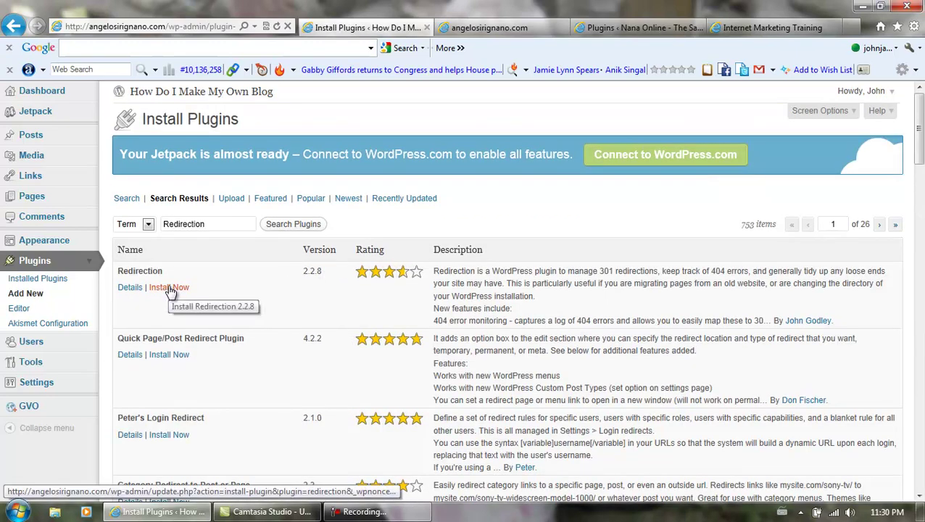
left_click(171, 288)
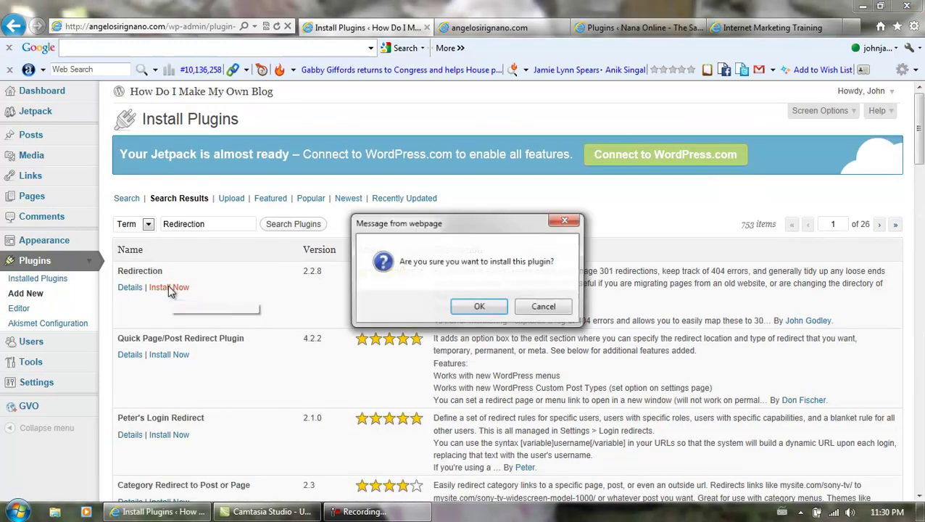
left_click(477, 307)
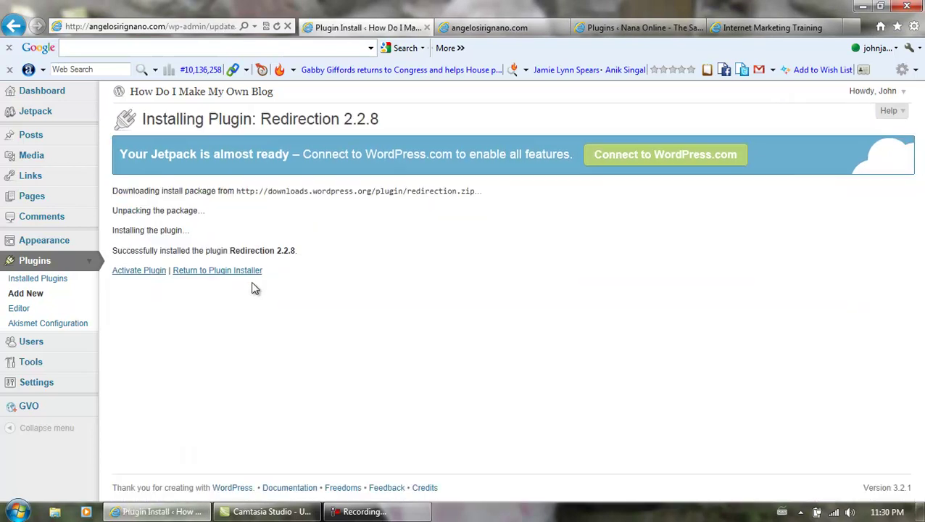
left_click(144, 272)
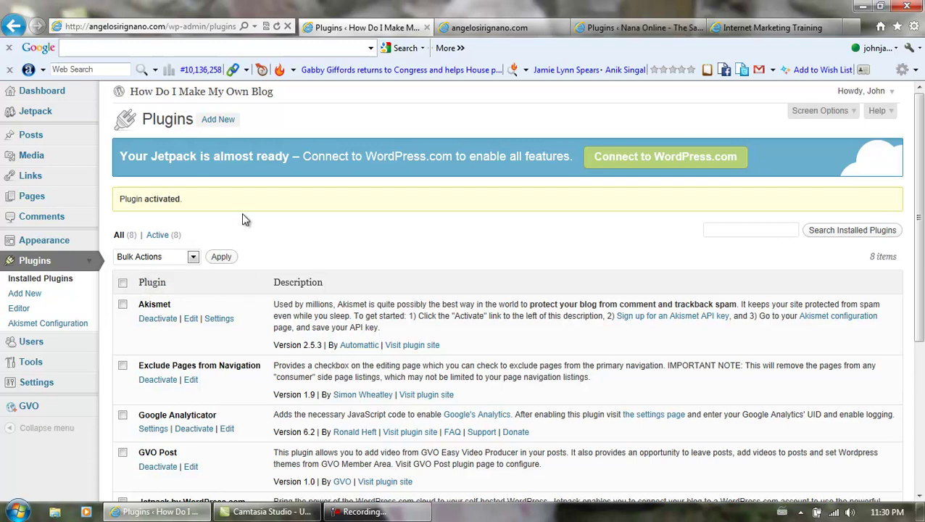
Step: Copy 'SEOPressor UNLIMITED' from Nana Online and search for it, finding no plugins
left_click(219, 121)
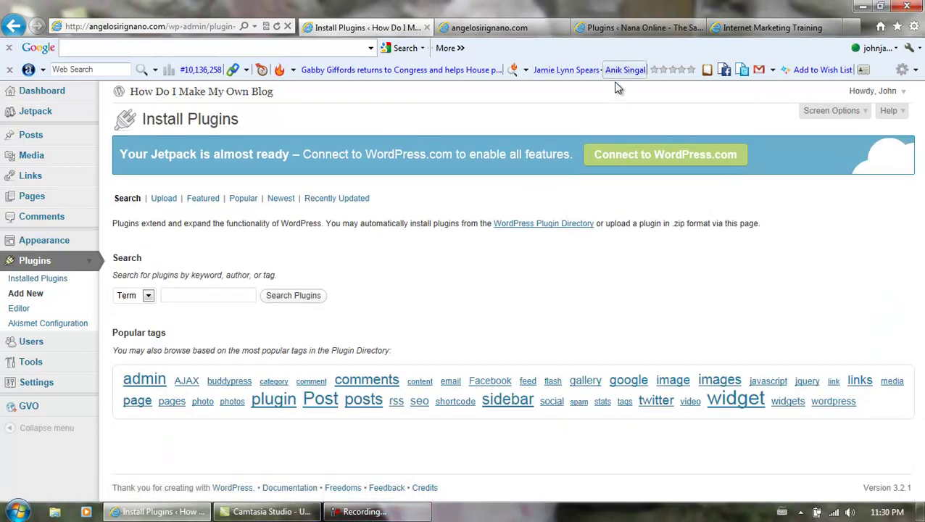
left_click(636, 33)
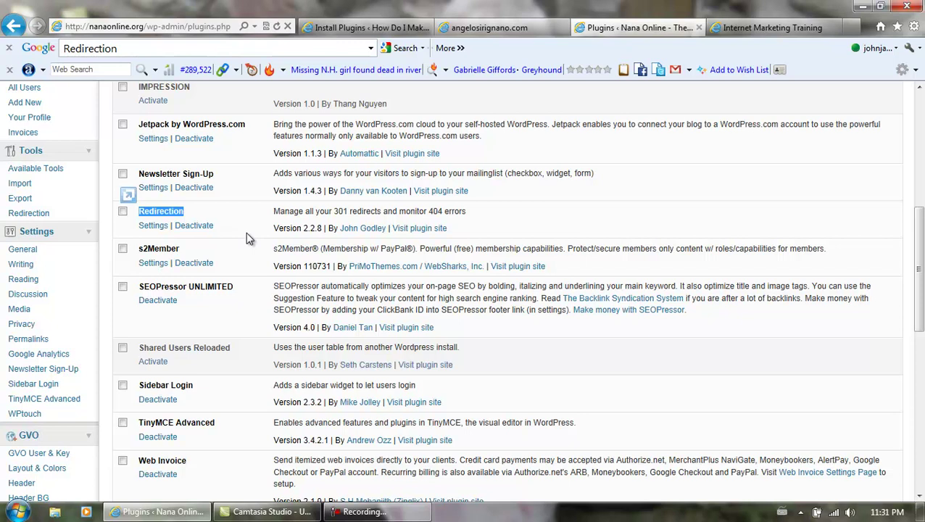
scroll(246, 236, "down", 1)
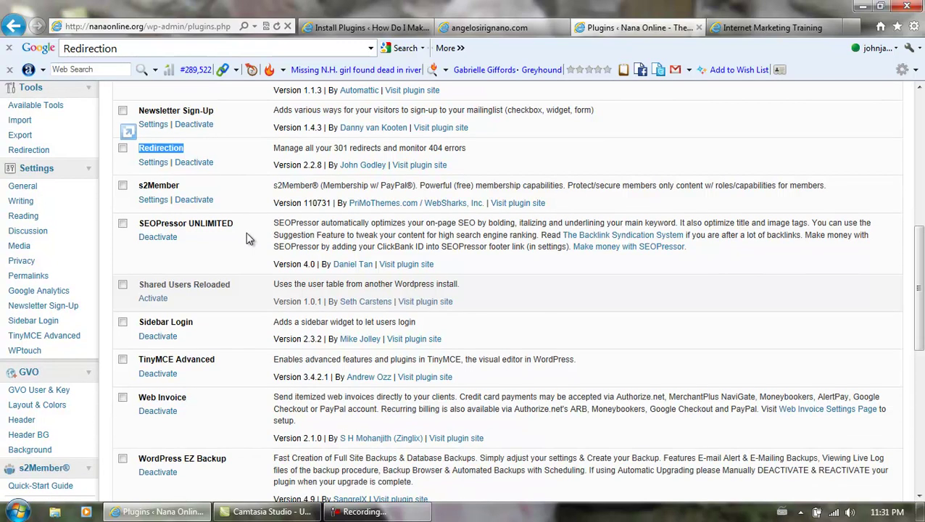
left_click_drag(234, 223, 176, 229)
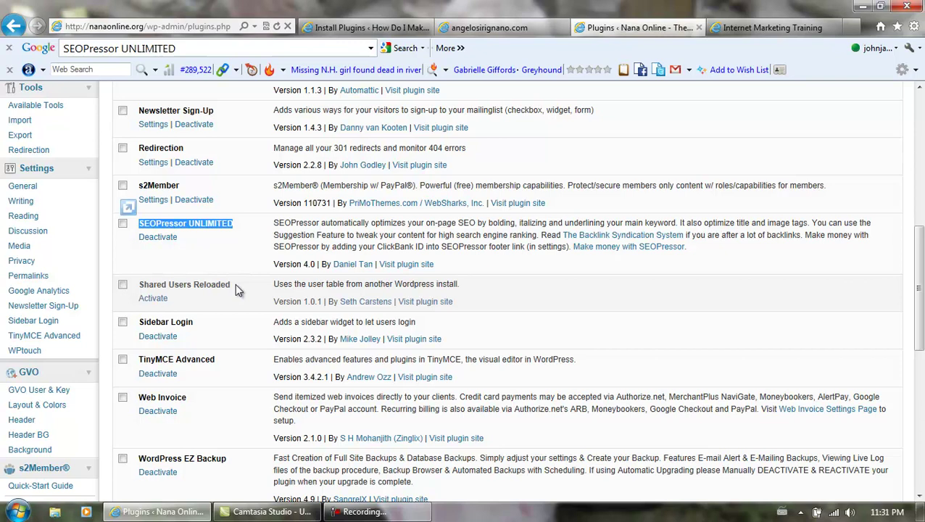
left_click(394, 29)
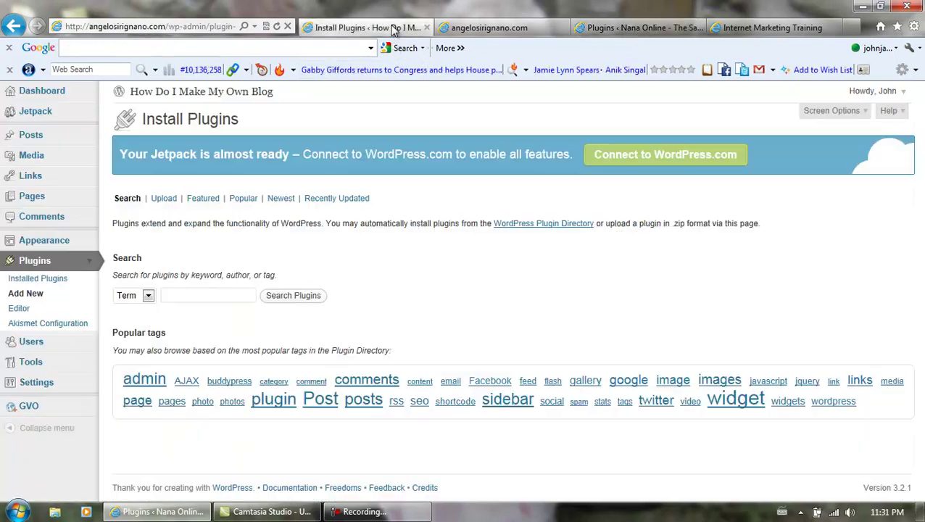
left_click(197, 295)
type("SEOPressor UNLIMITED")
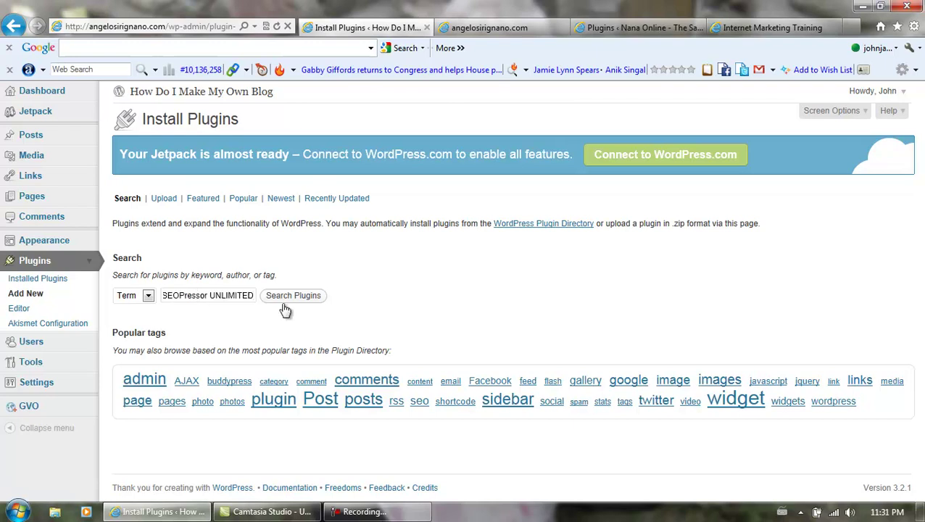
left_click(293, 297)
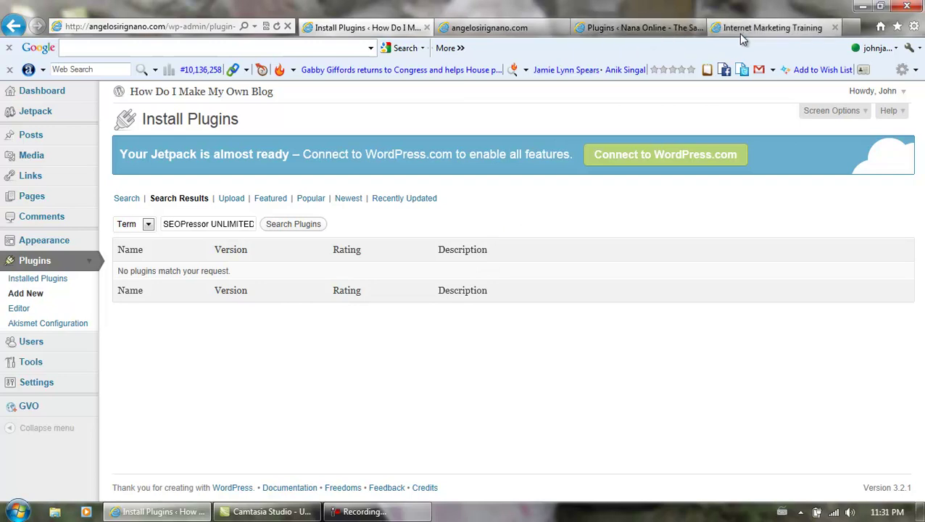
Step: Copy the Shared Users Reloaded name from the Nana Online plugin list
left_click(651, 31)
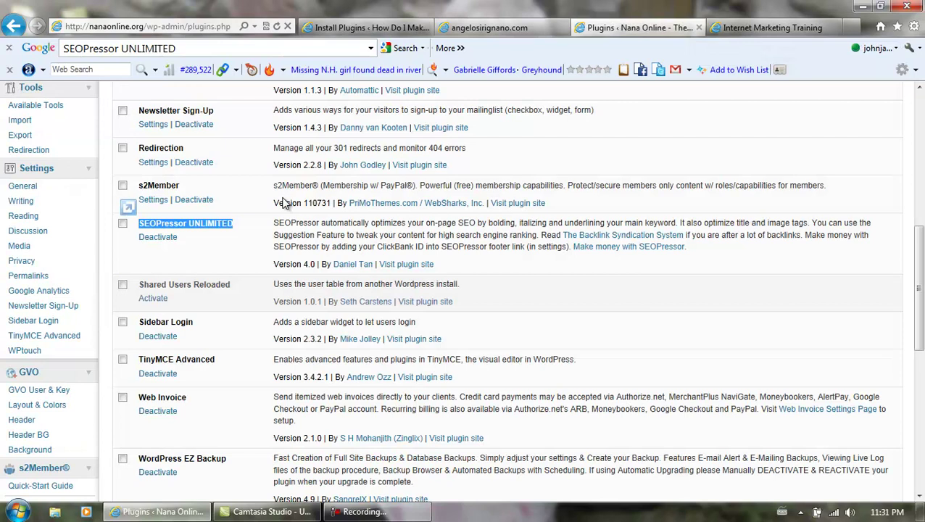
scroll(283, 198, "down", 2)
left_click(230, 166)
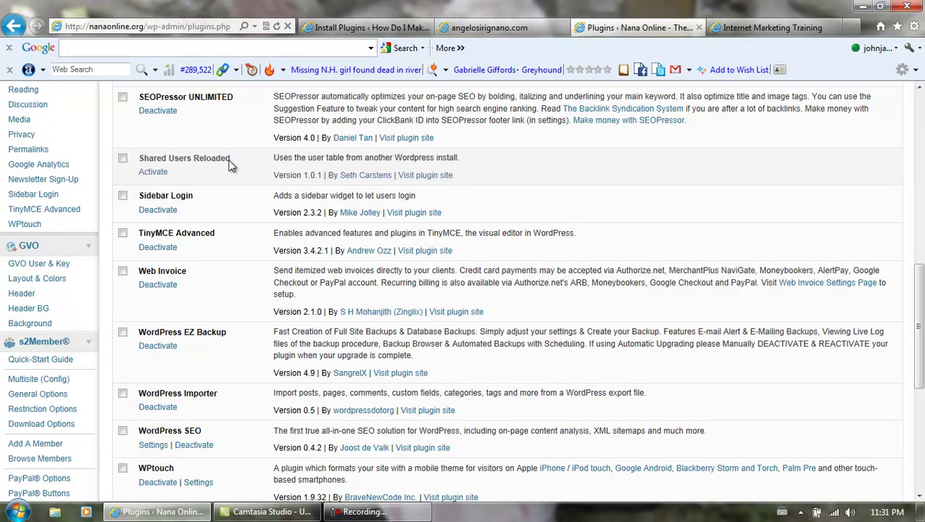
left_click_drag(155, 161, 155, 161)
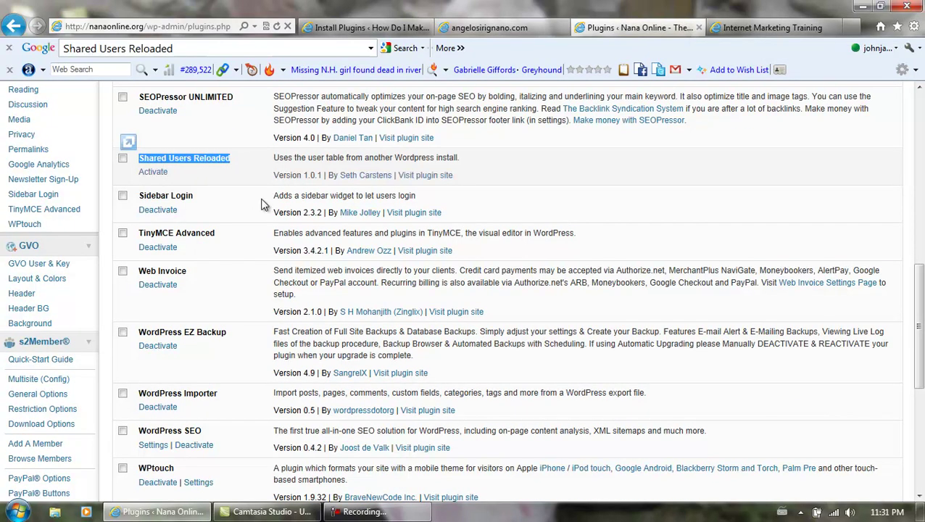
triple_click(192, 197)
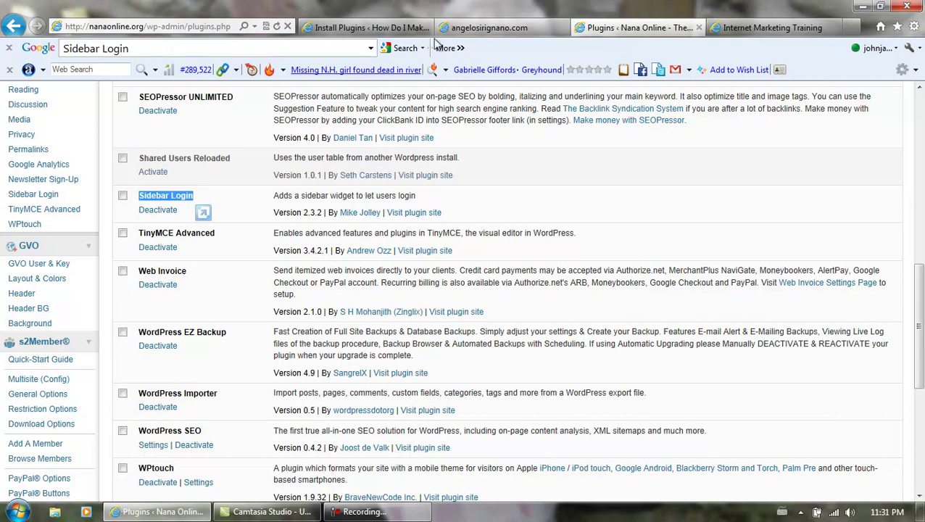
left_click(384, 29)
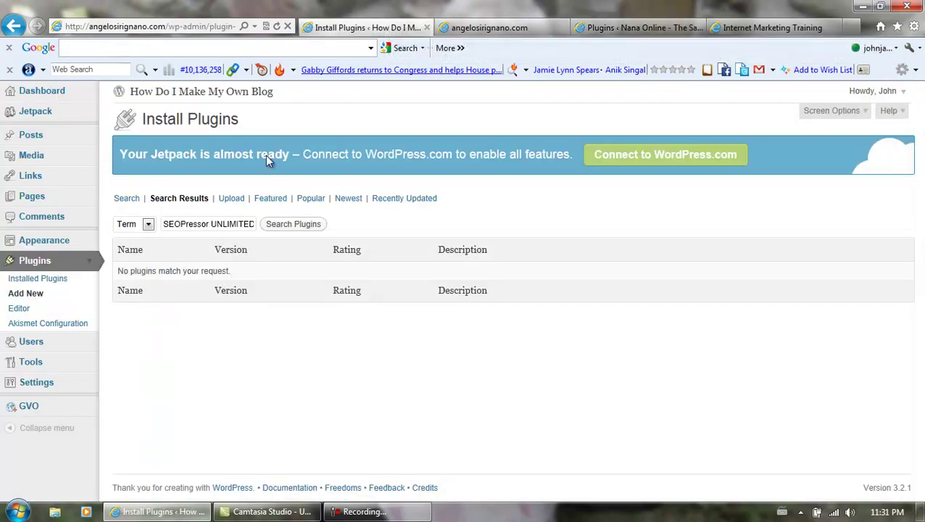
Step: Search for 'Shared Users Reloaded', then install and activate version 1.0.1
triple_click(232, 224)
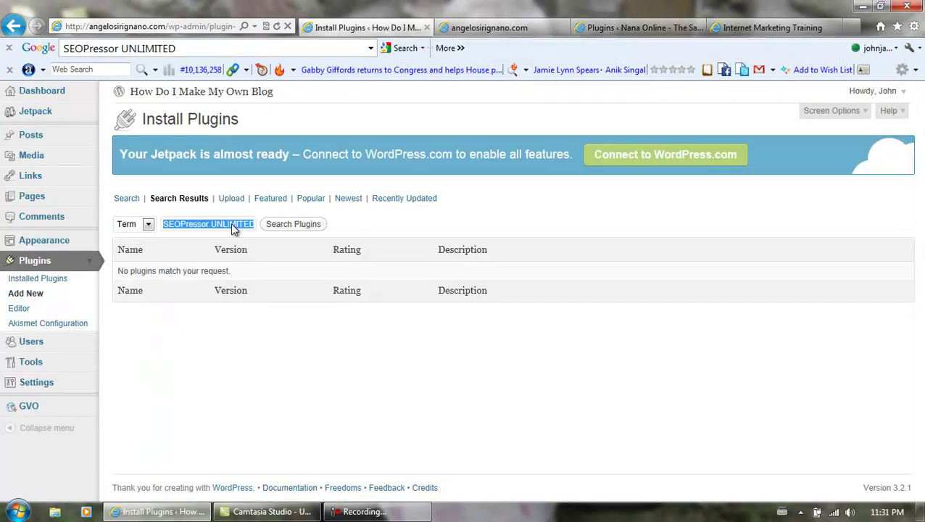
type("Shared Users Reloaded")
left_click(297, 225)
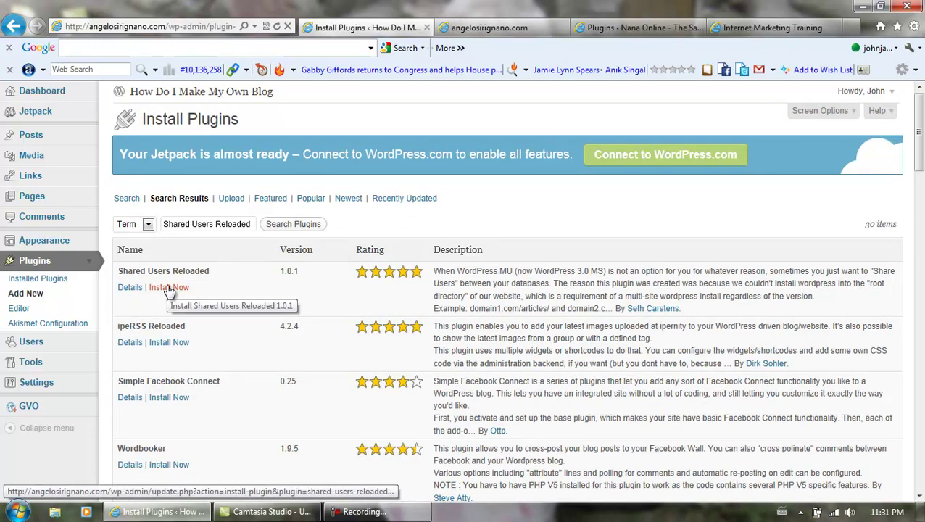
left_click(168, 290)
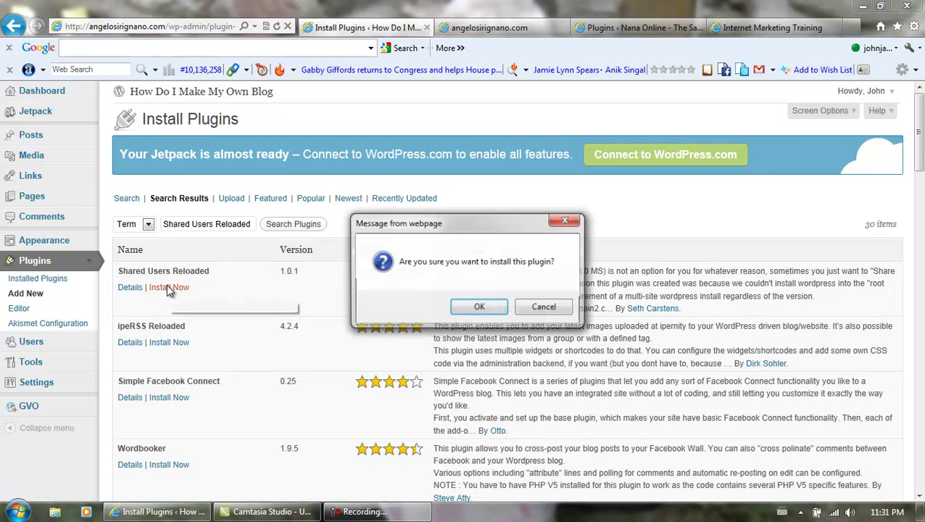
left_click(466, 306)
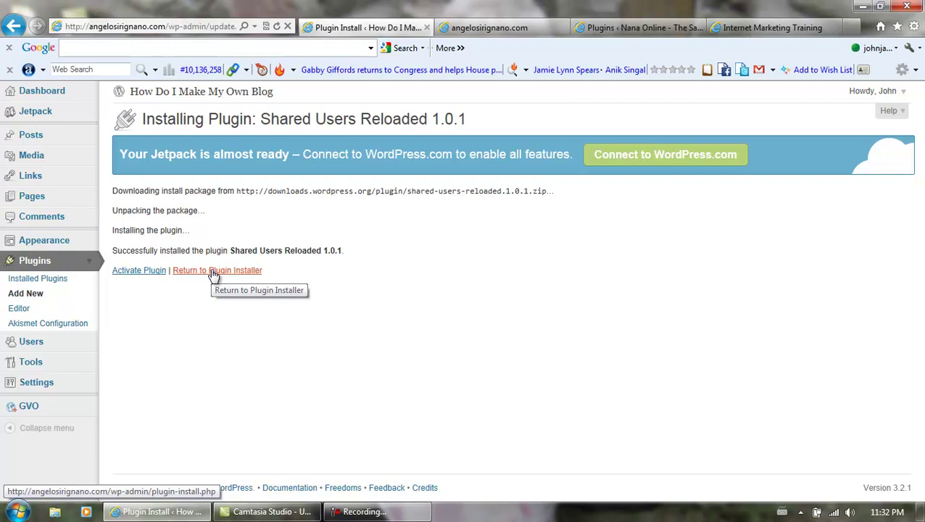
left_click(160, 273)
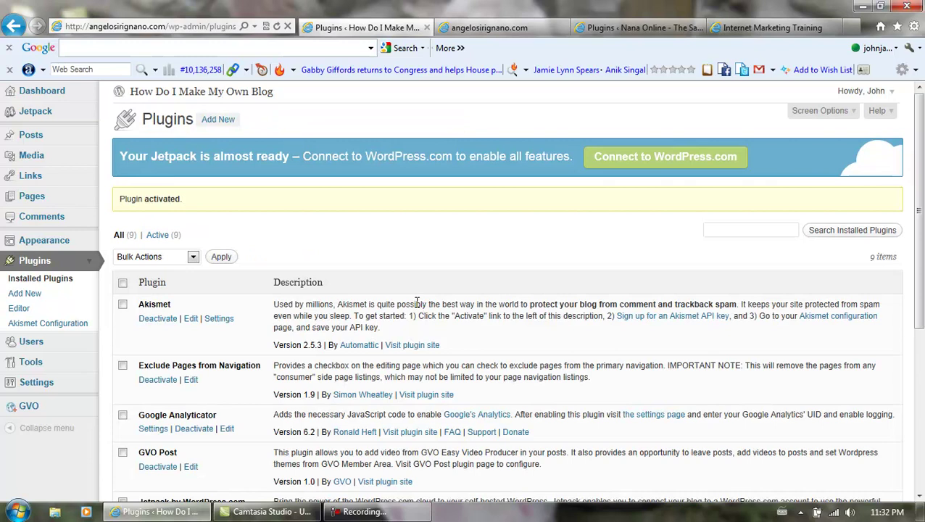
Step: Search Add New plugins for 'Web Invoice', copied from Nana Online's plugin list
left_click(218, 121)
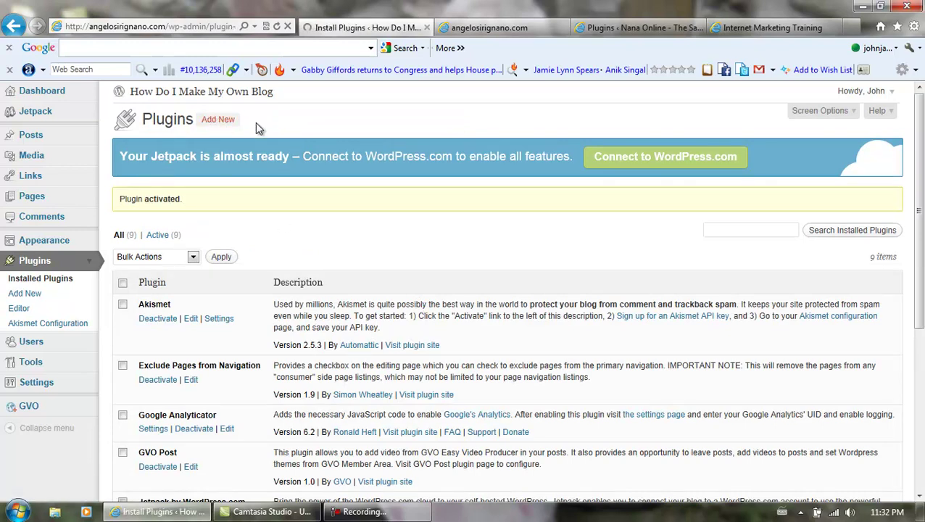
left_click(625, 29)
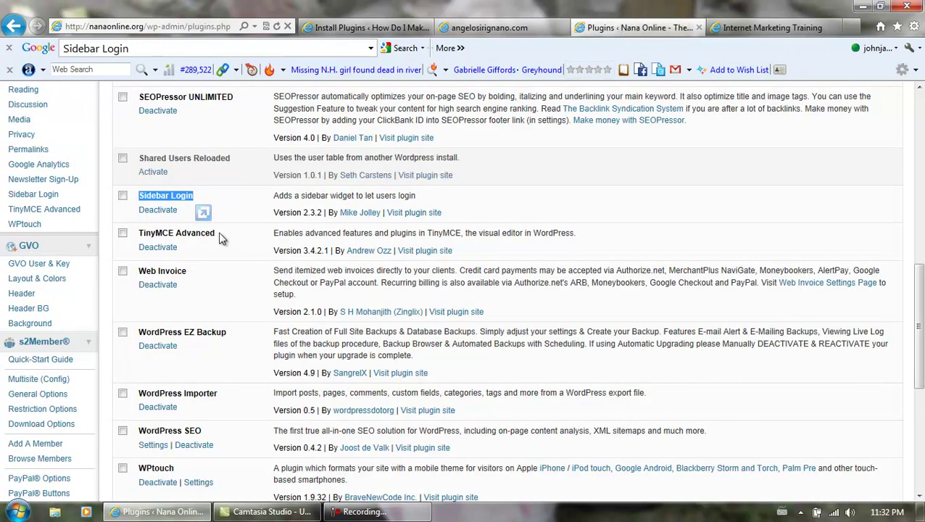
double_click(197, 233)
left_click_drag(179, 242, 193, 274)
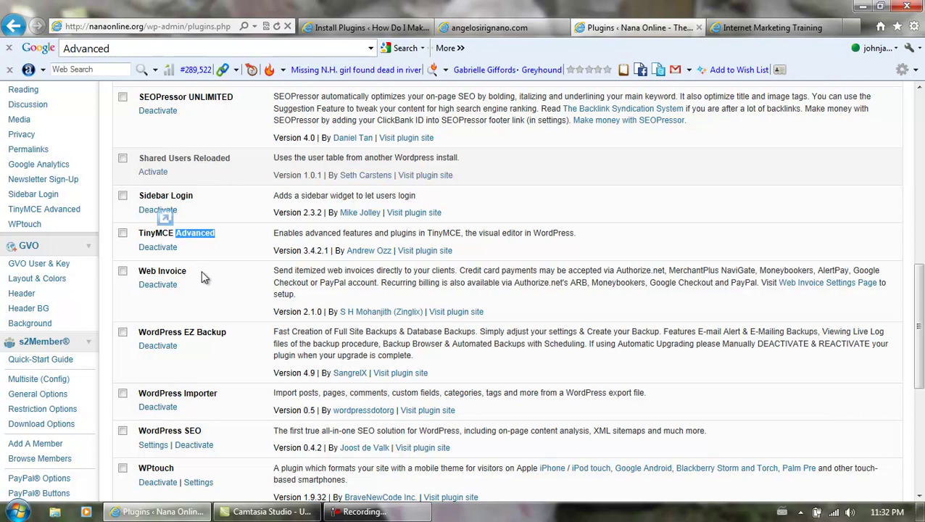
left_click_drag(190, 274, 137, 273)
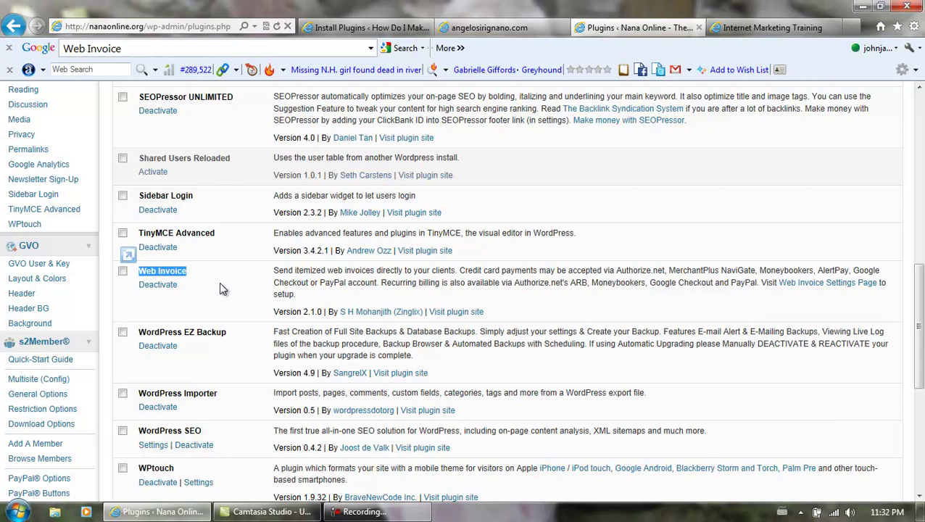
left_click(367, 27)
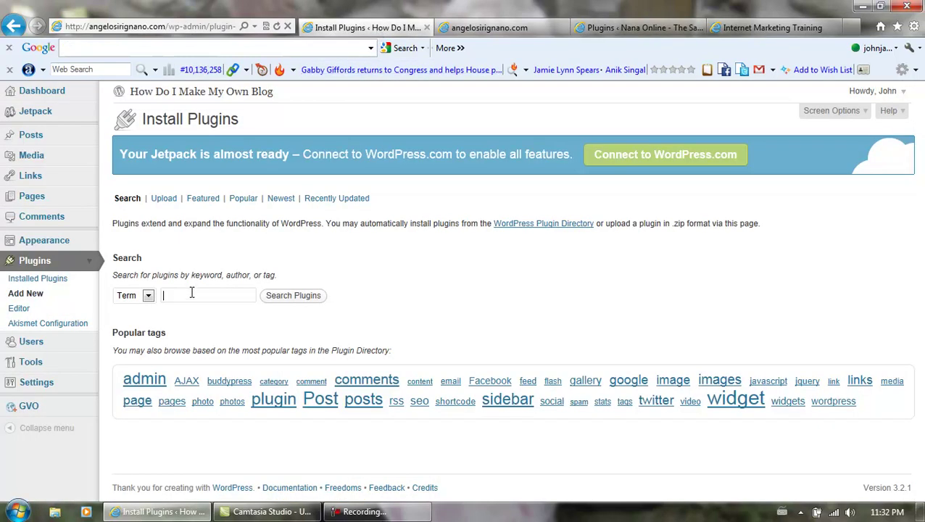
type("Web Invoice")
left_click(291, 299)
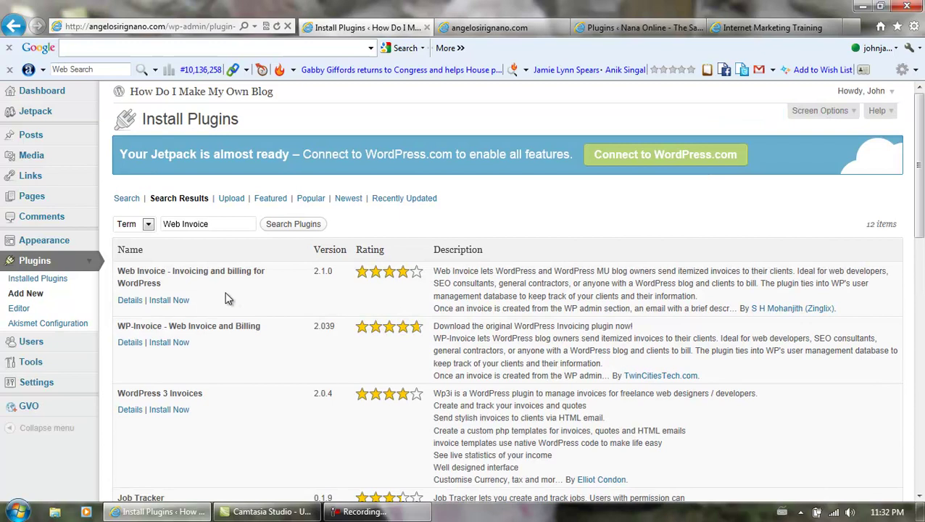
Step: Install and activate the Web Invoice 2.1.0 plugin
left_click(172, 301)
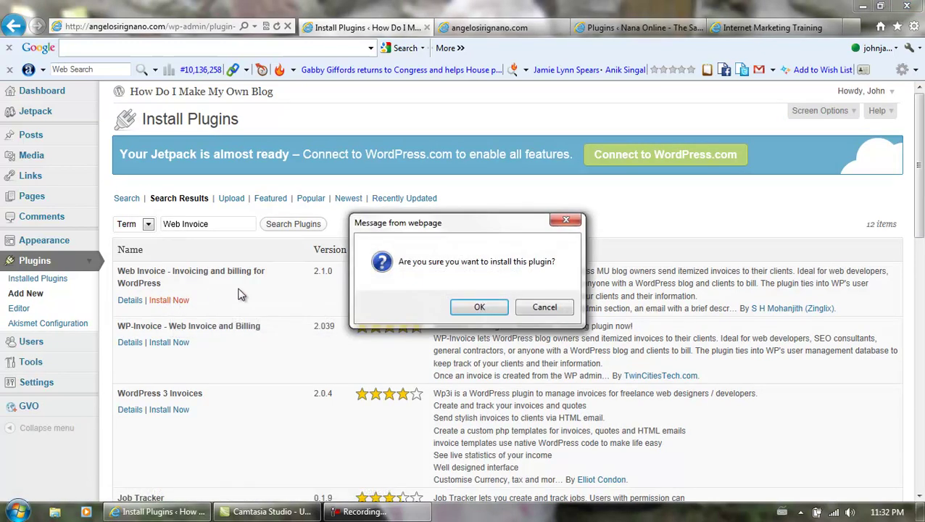
left_click(456, 308)
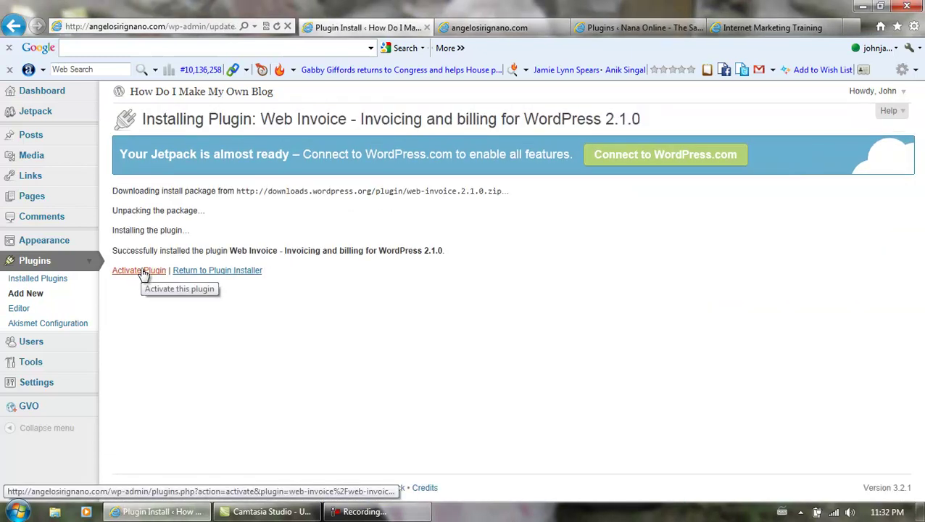
left_click(143, 272)
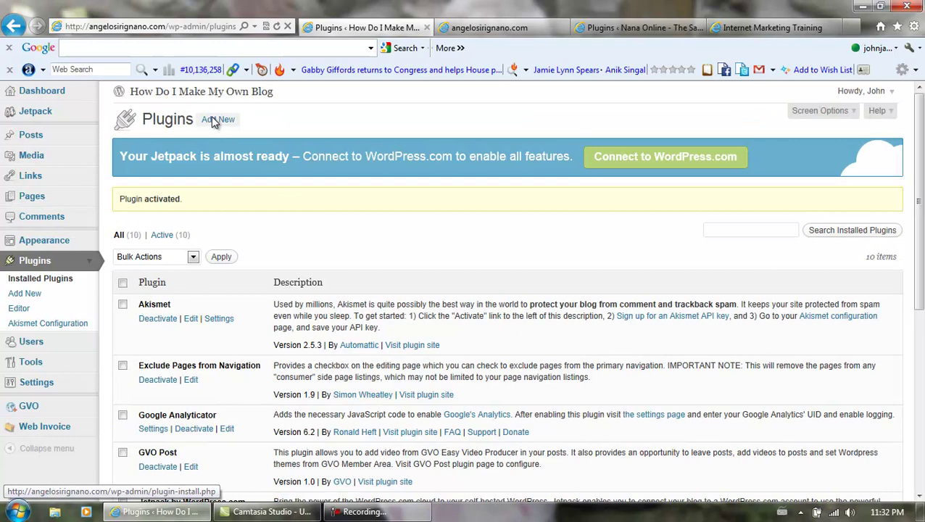
left_click(216, 120)
left_click(221, 120)
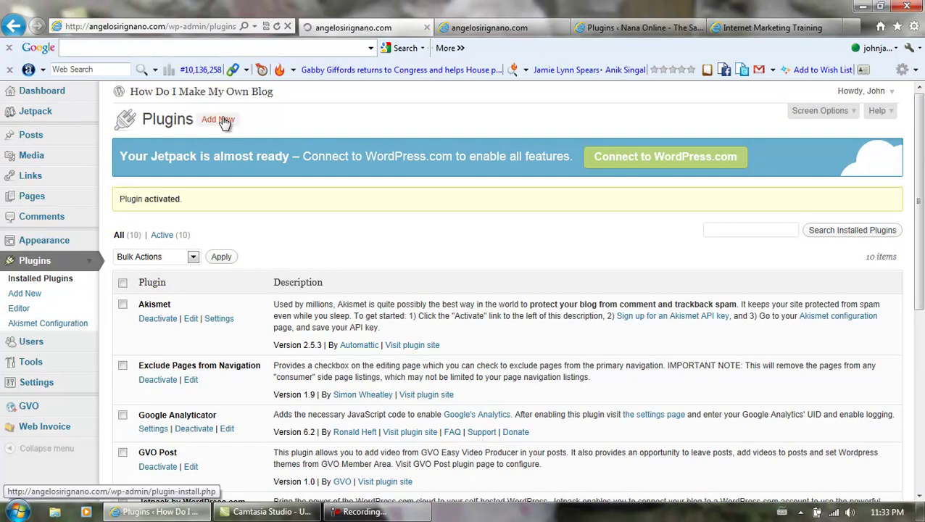
Step: Search Add New plugins for 'WordPress EZ Backup', copied from Nana Online's list
left_click(617, 28)
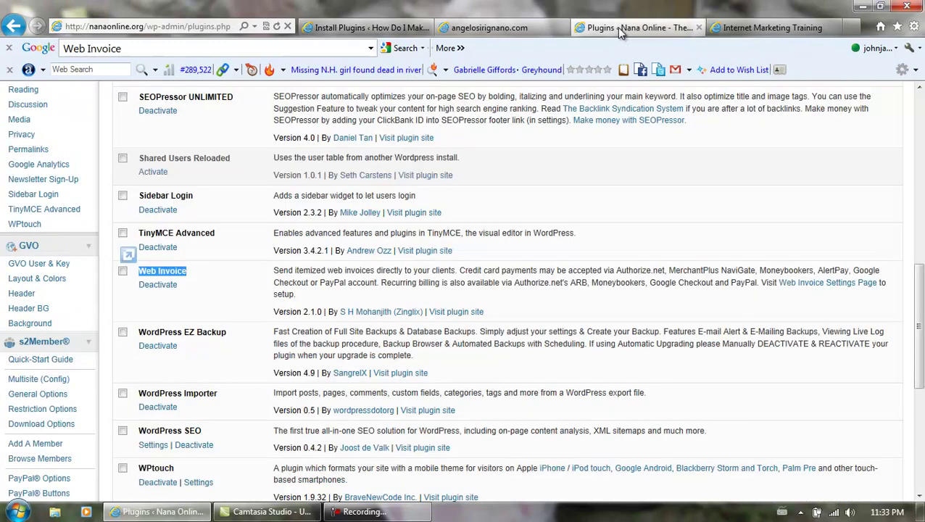
scroll(278, 290, "down", 3)
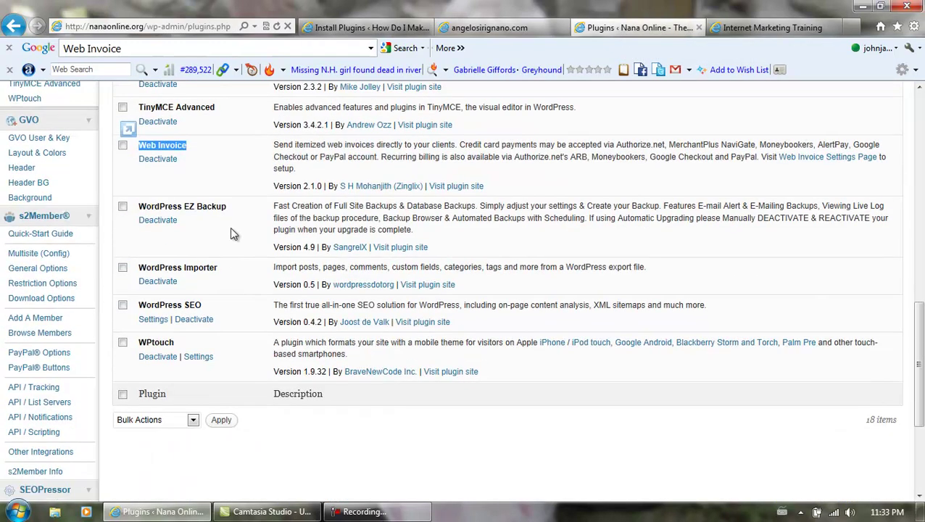
left_click_drag(227, 206, 163, 212)
key("ctrl+c")
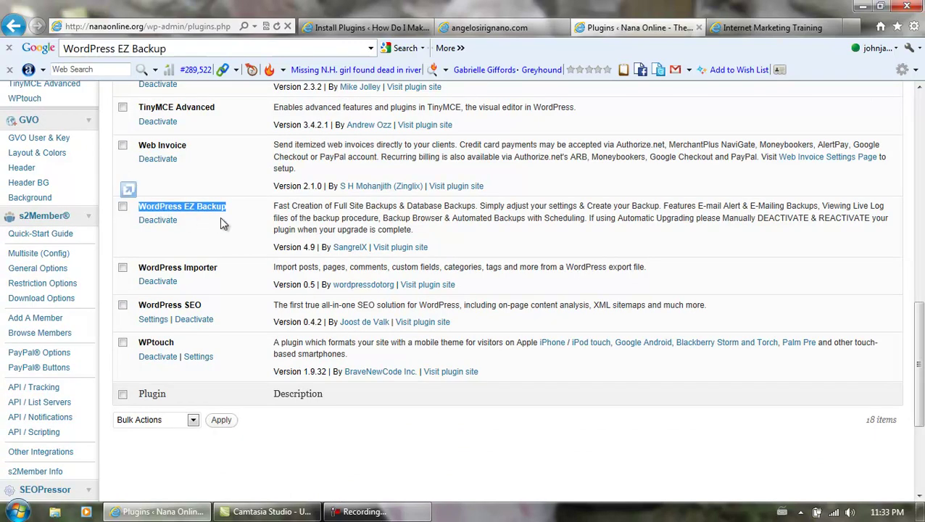
left_click(370, 28)
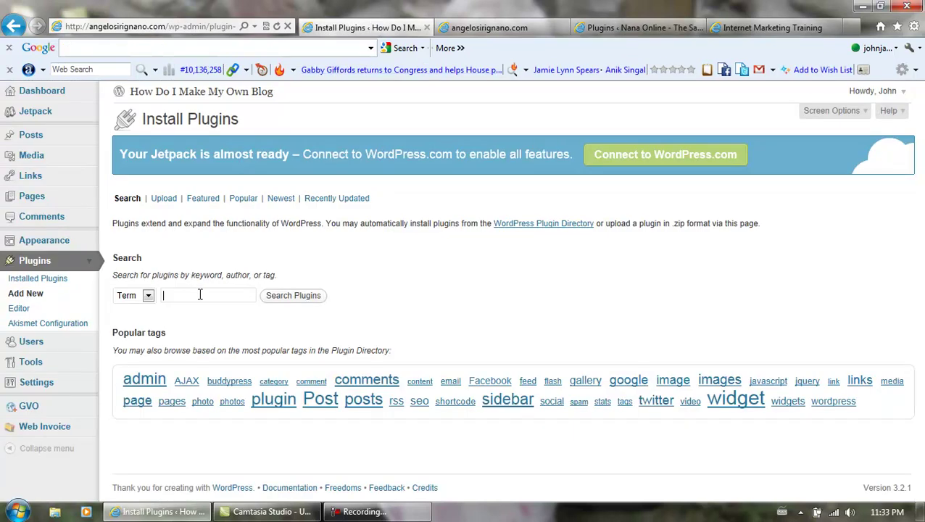
key("ctrl+v")
left_click(295, 297)
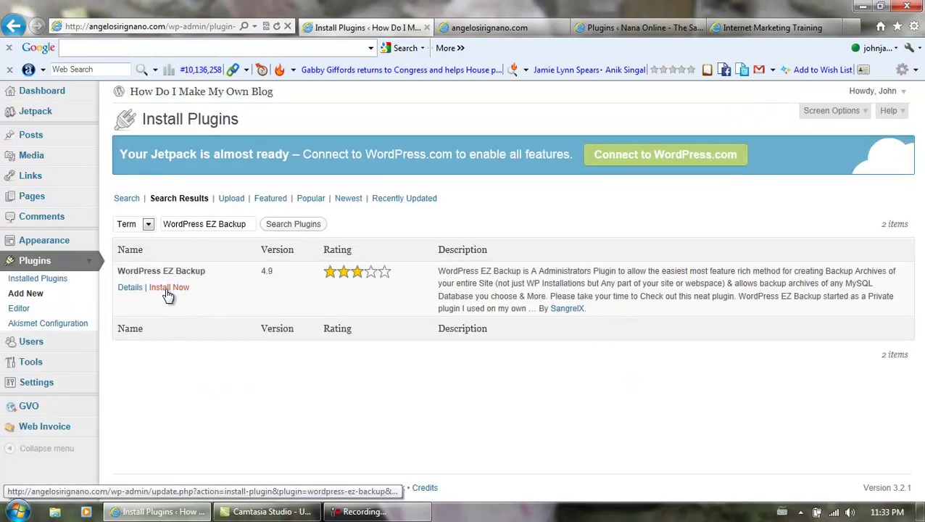
Step: Install and activate WordPress EZ Backup 4.9
left_click(168, 290)
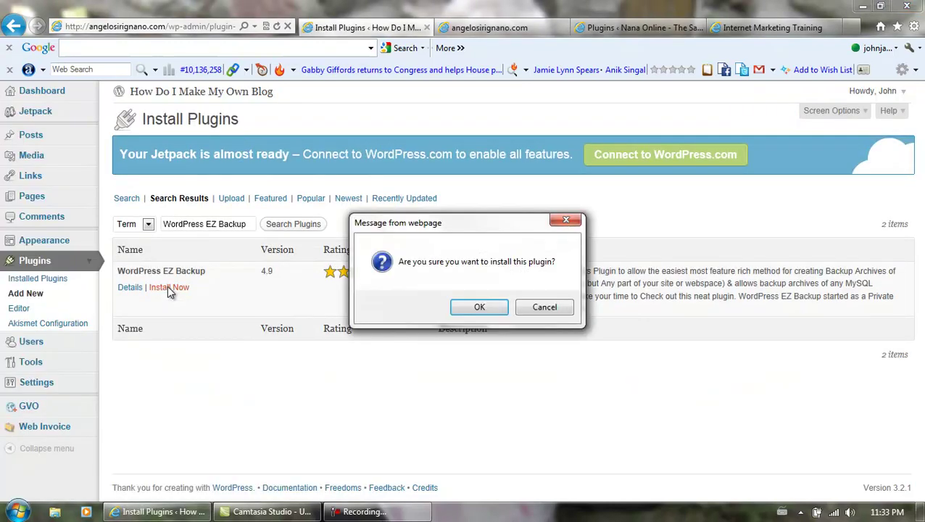
left_click(478, 307)
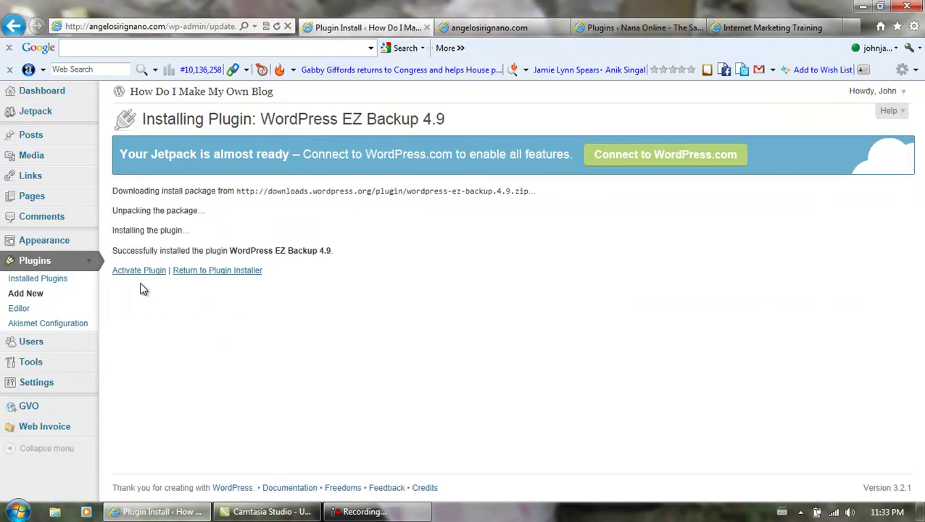
left_click(145, 273)
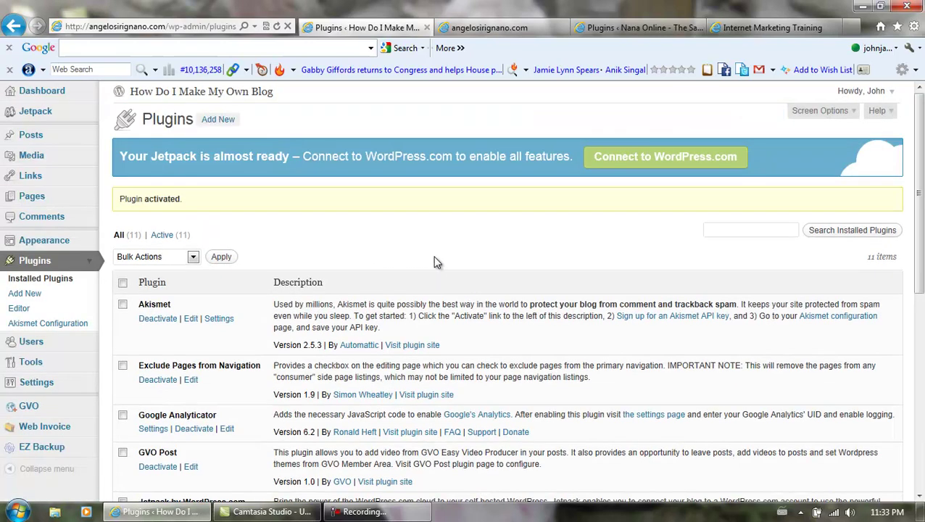
Step: Copy the 'WordPress Importer' name from Nana Online's plugin list
left_click(638, 28)
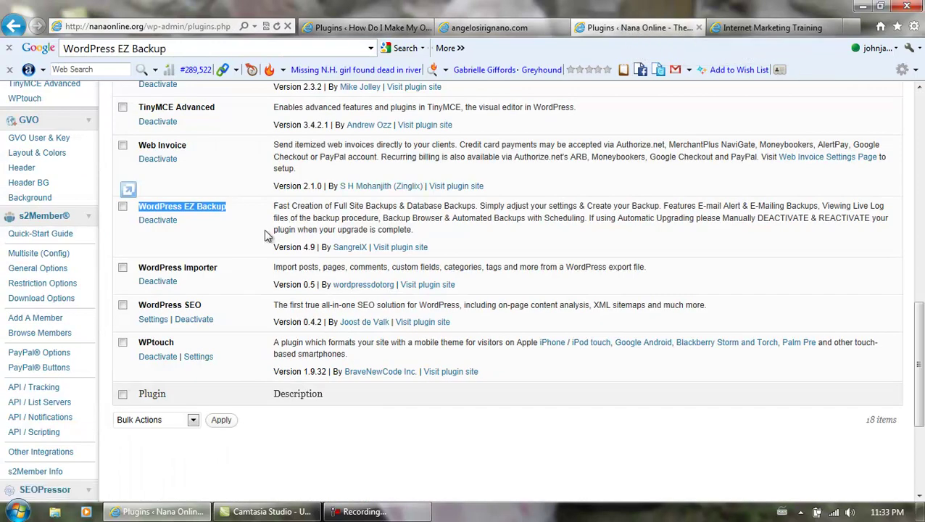
scroll(264, 229, "down", 2)
left_click_drag(218, 205, 137, 204)
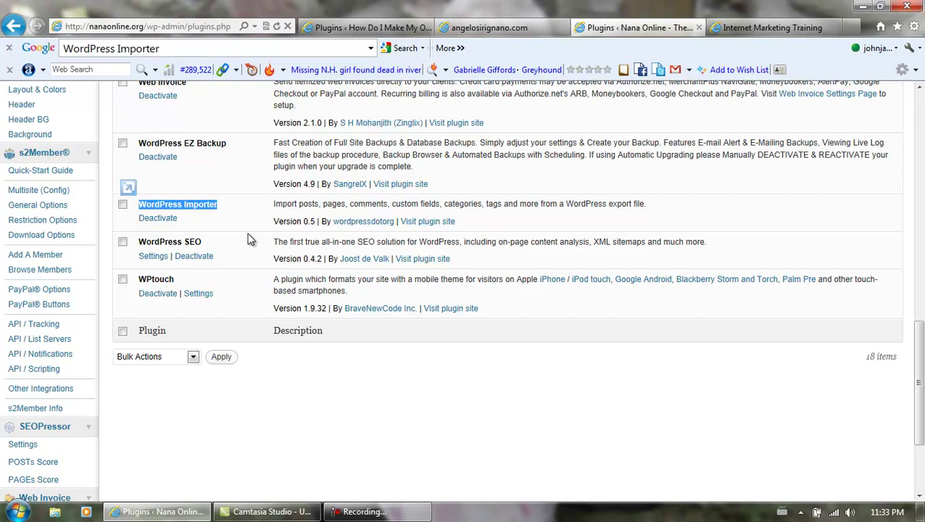
Step: Search for 'WordPress Importer', then install and activate version 0.5
left_click(392, 27)
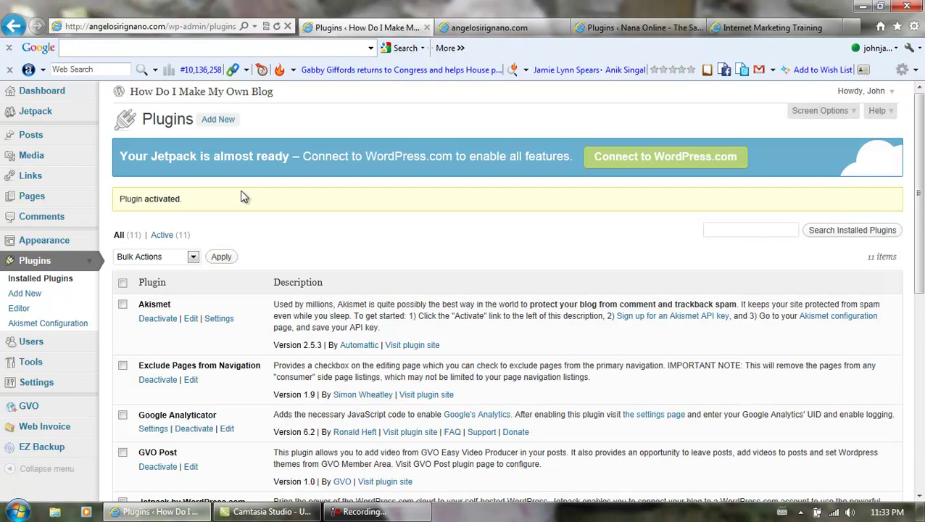
left_click(223, 121)
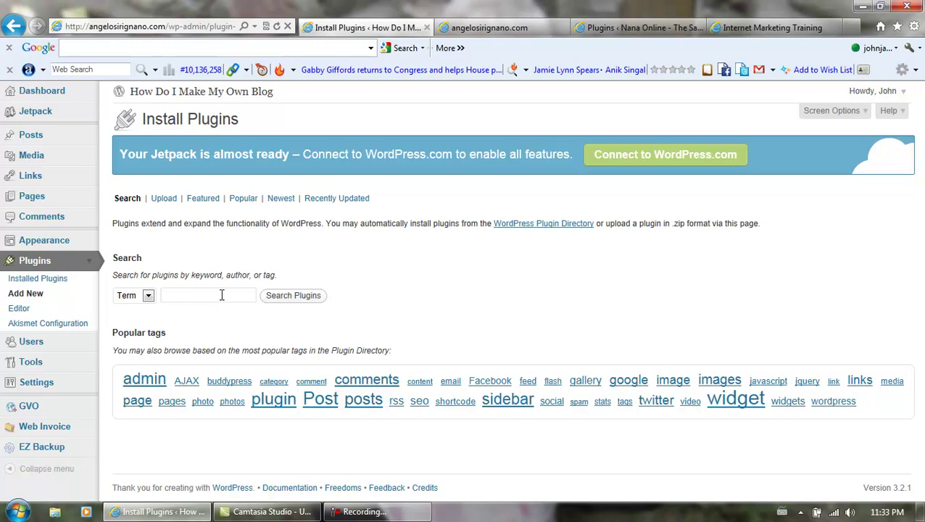
type("WordPress Importer")
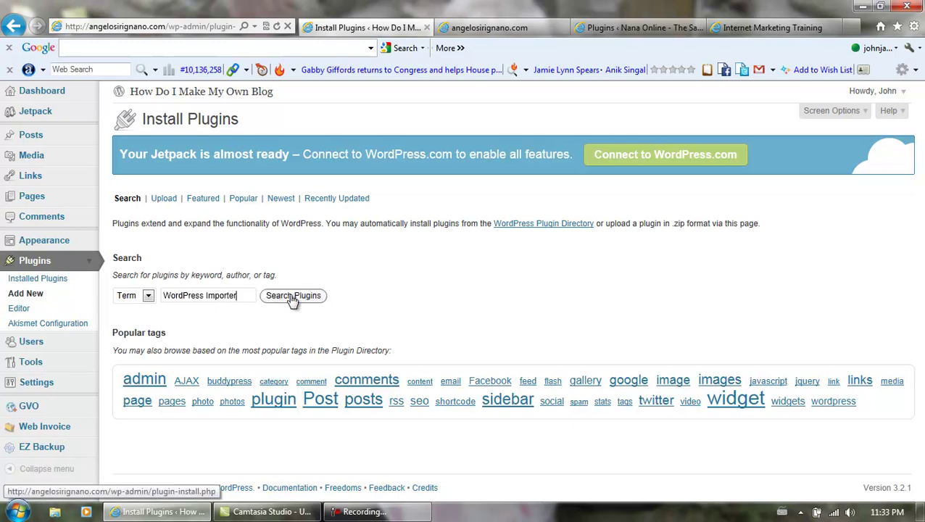
left_click(294, 296)
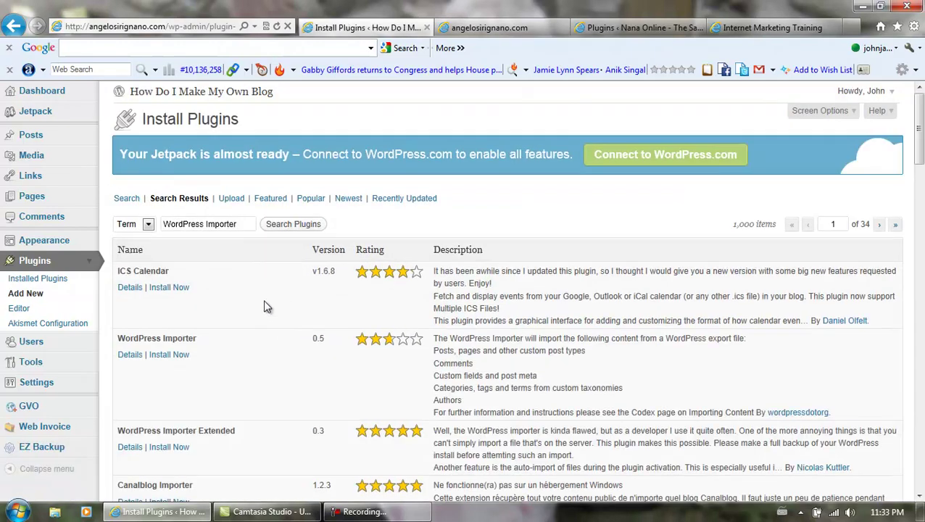
left_click(169, 355)
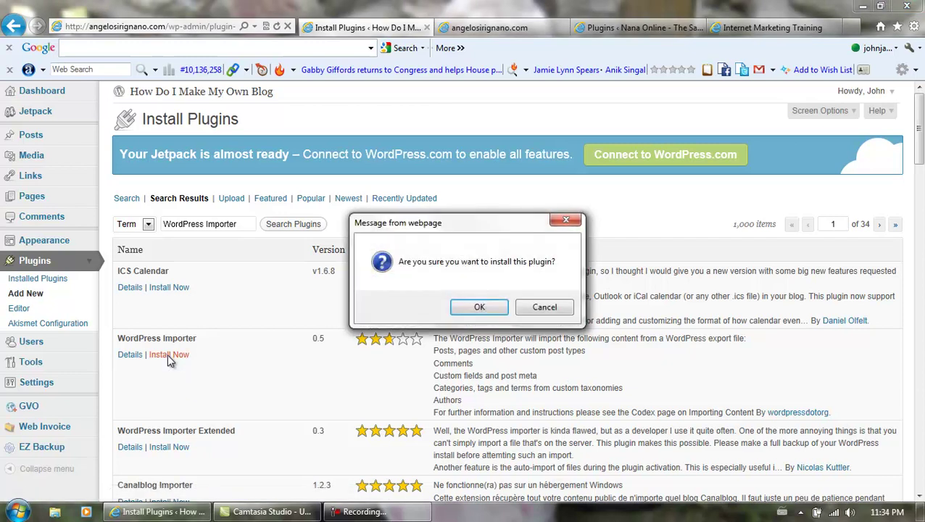
left_click(477, 308)
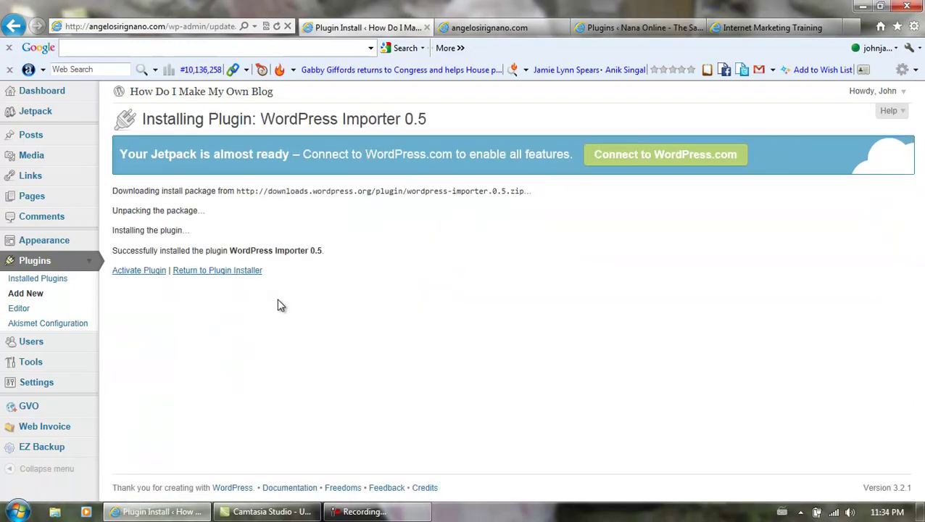
left_click(147, 273)
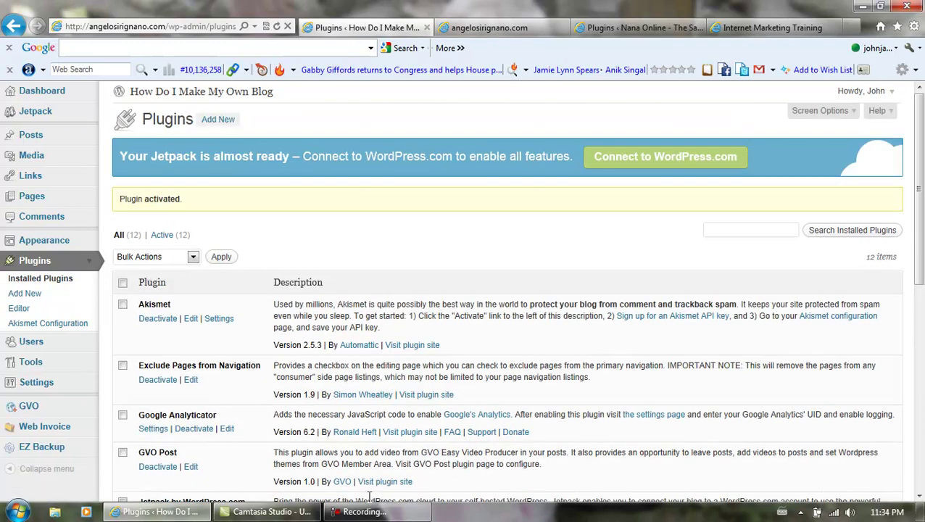
left_click(612, 33)
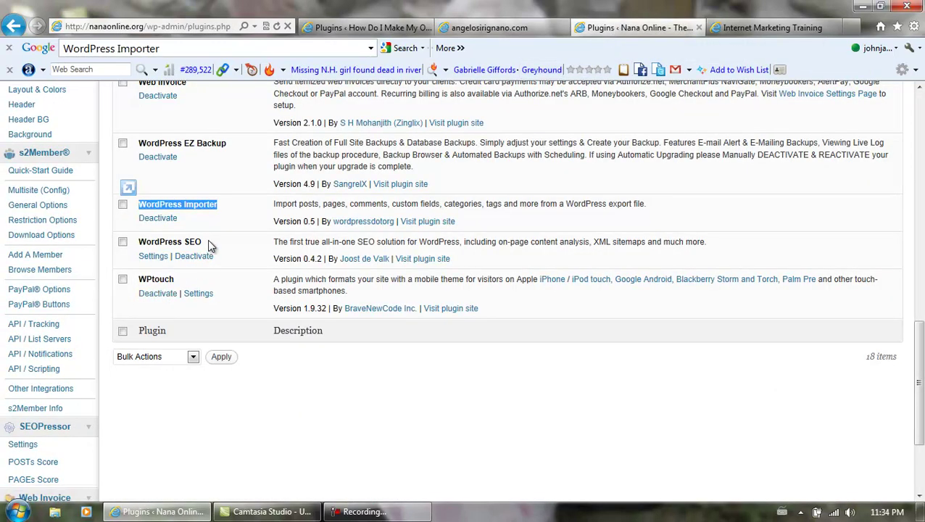
Step: Search 'WordPress SEO', then install and activate WordPress SEO by Yoast 0.4.2
left_click_drag(202, 242, 138, 242)
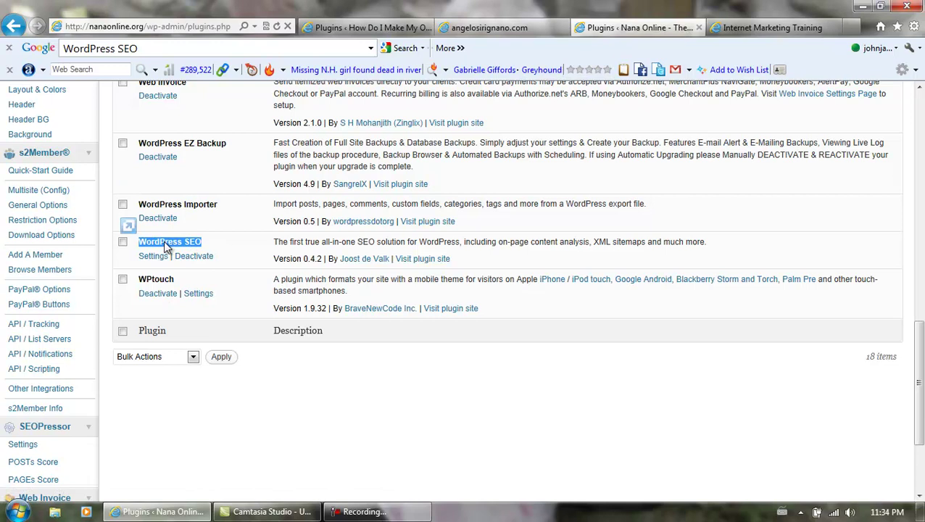
left_click(366, 28)
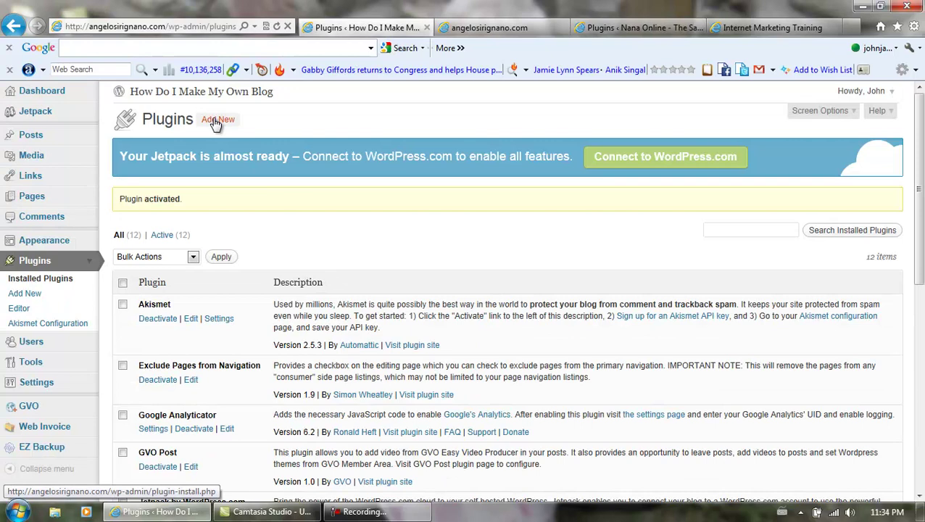
left_click(217, 120)
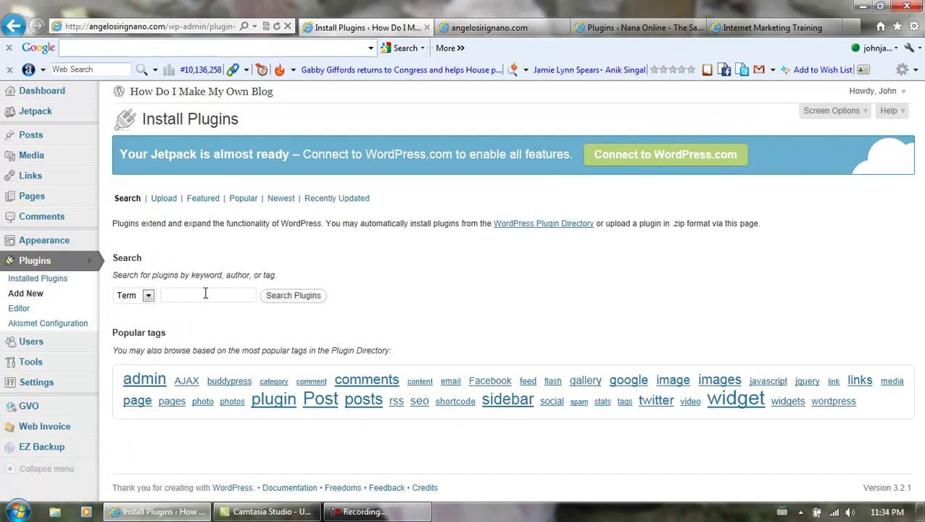
type("WordPress SEO")
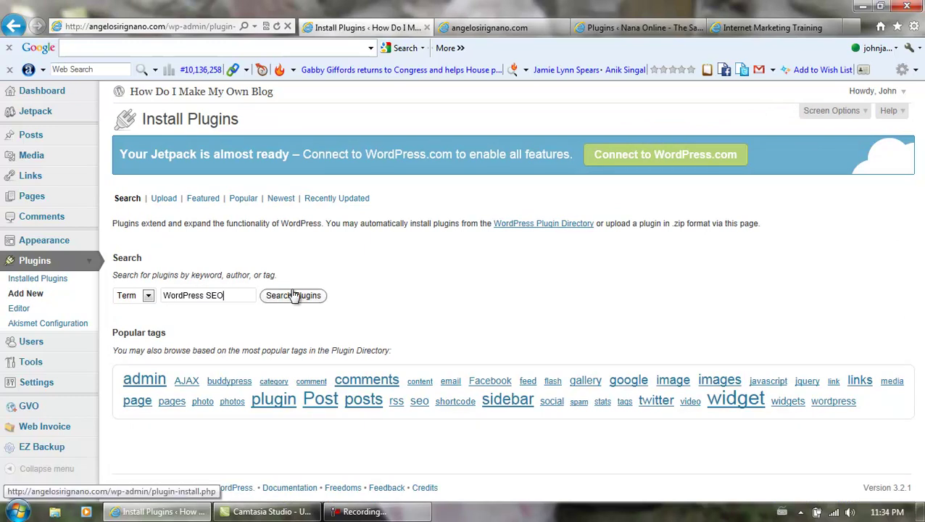
left_click(295, 298)
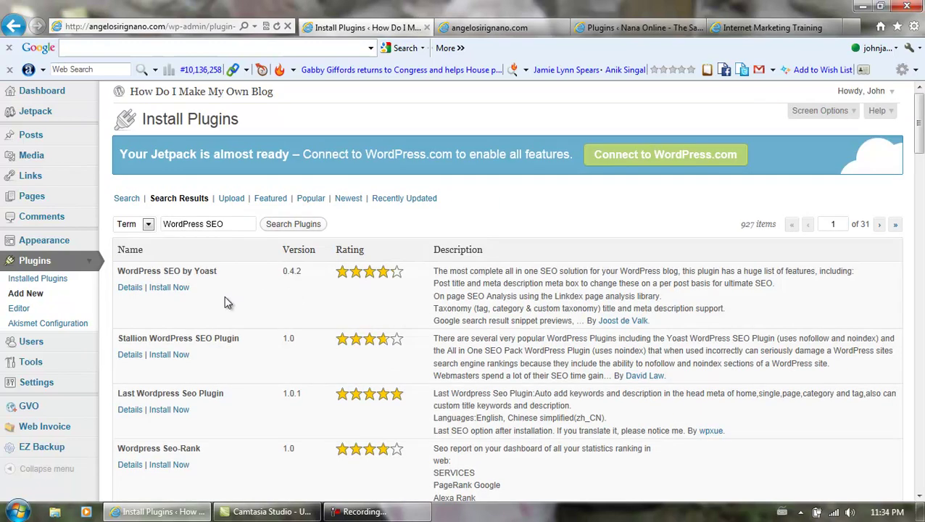
left_click(172, 289)
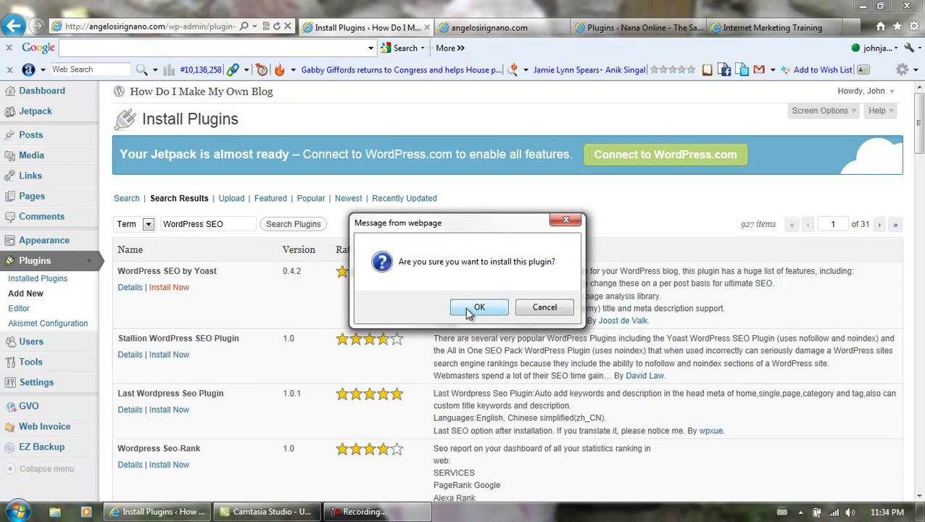
left_click(469, 310)
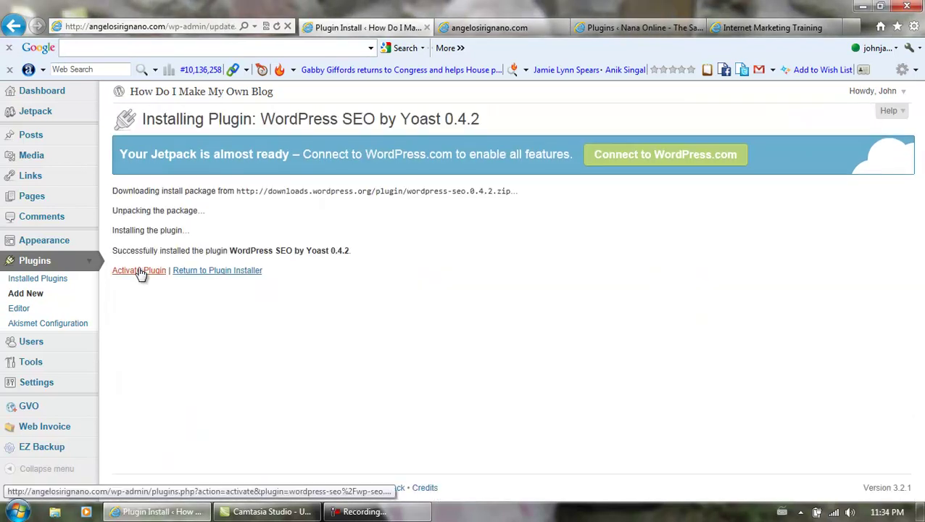
left_click(141, 272)
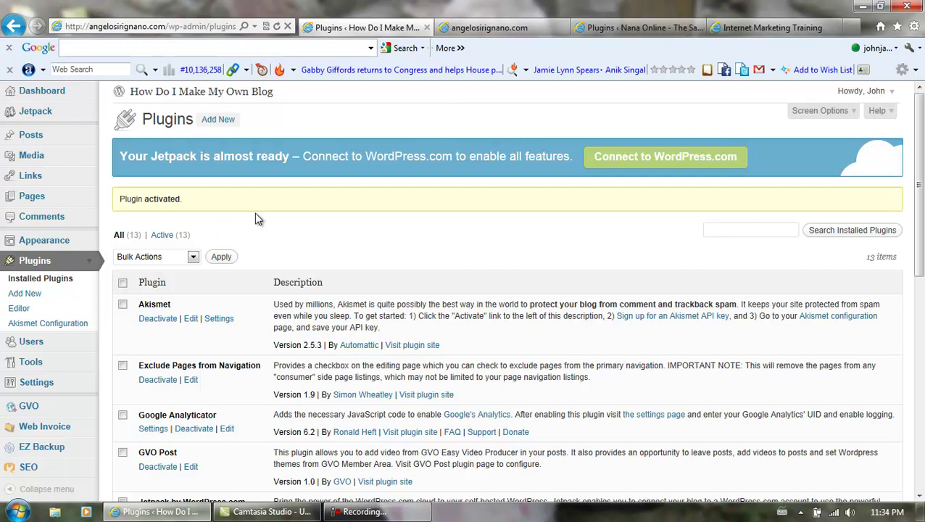
left_click(222, 122)
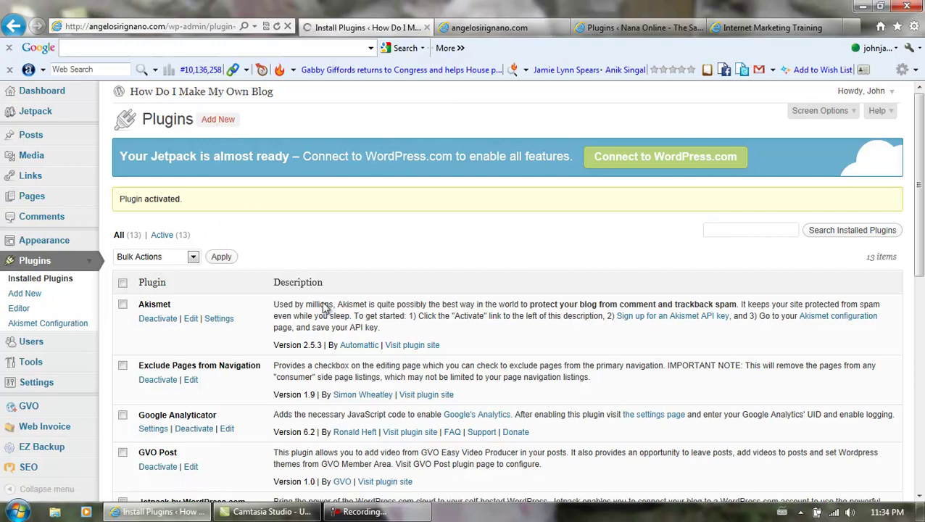
left_click(619, 29)
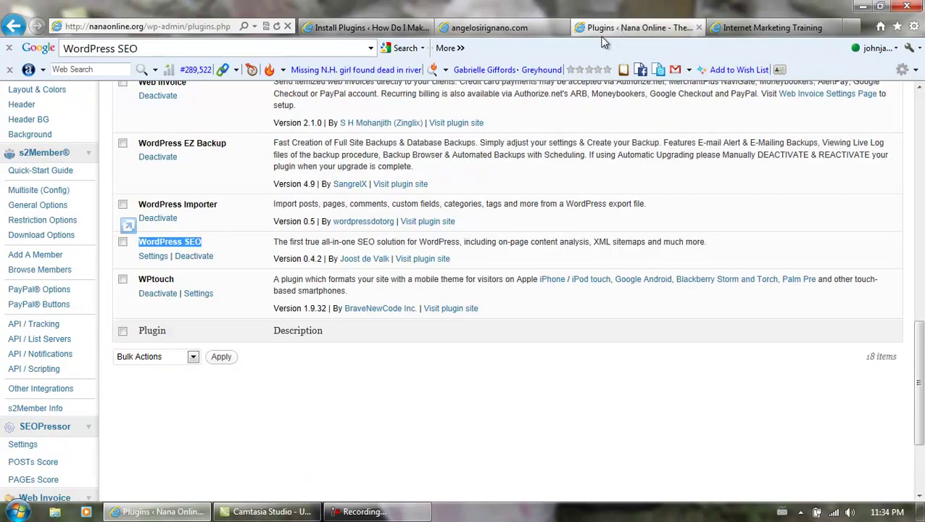
Step: Paste 'WPtouch' into the plugin search, then install and activate WPtouch 1.9.32
left_click(180, 282)
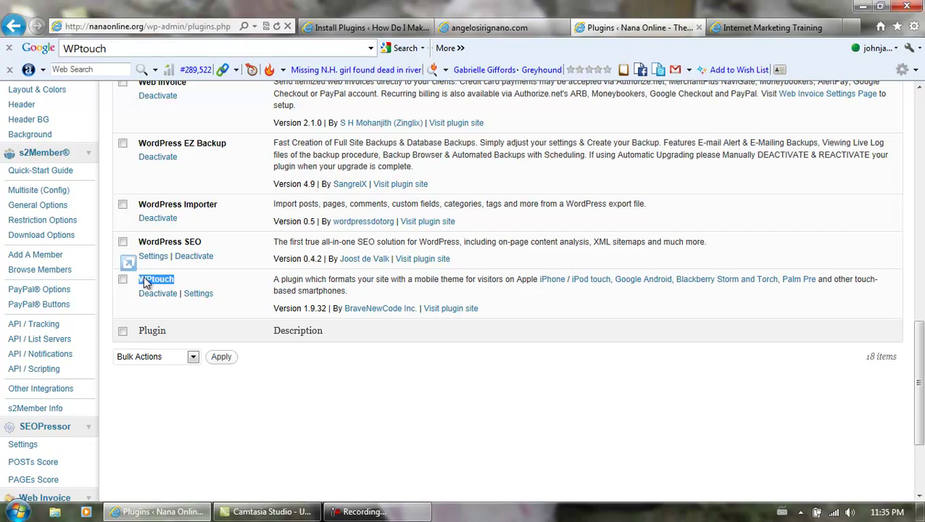
left_click(374, 28)
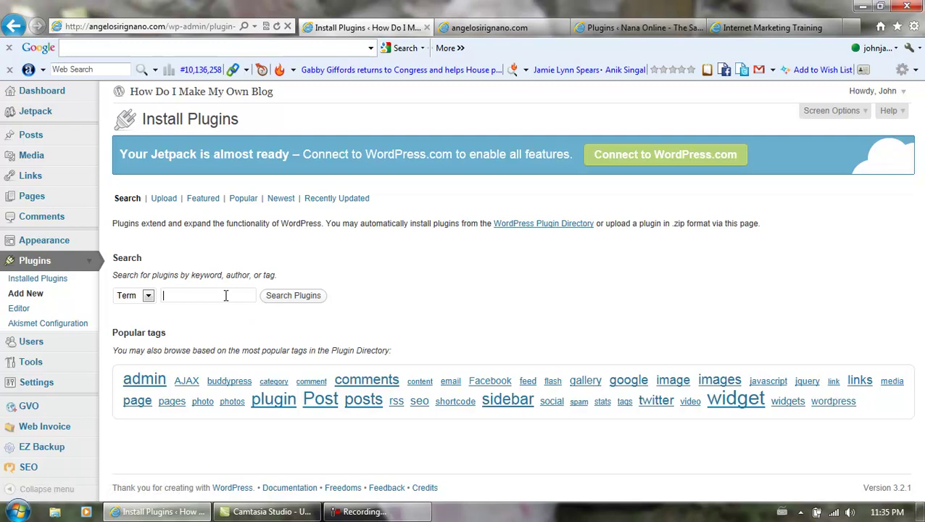
type("WPtouch")
left_click(294, 296)
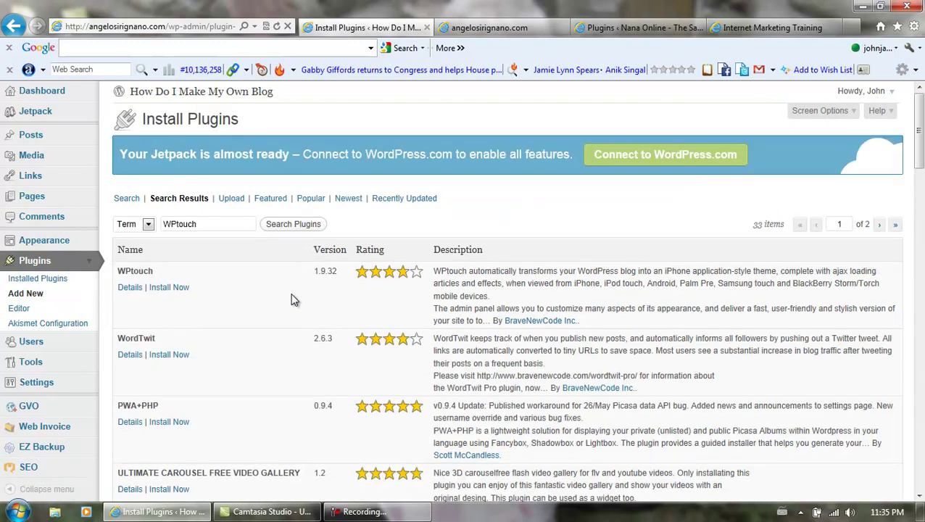
left_click(611, 33)
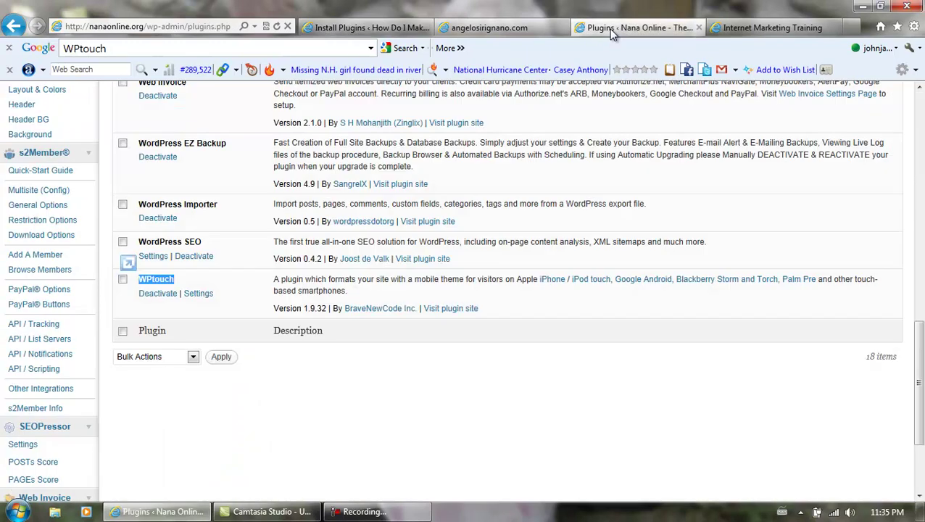
left_click(366, 27)
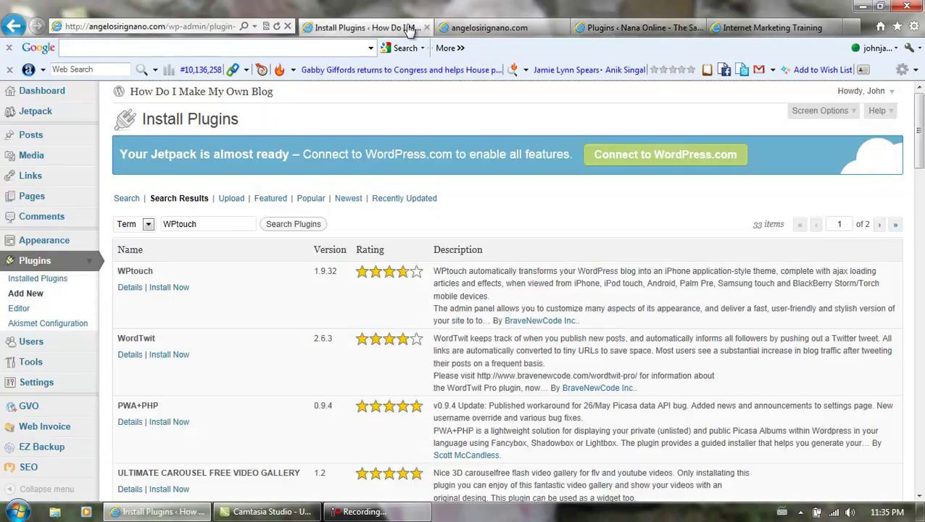
left_click(178, 288)
left_click(478, 305)
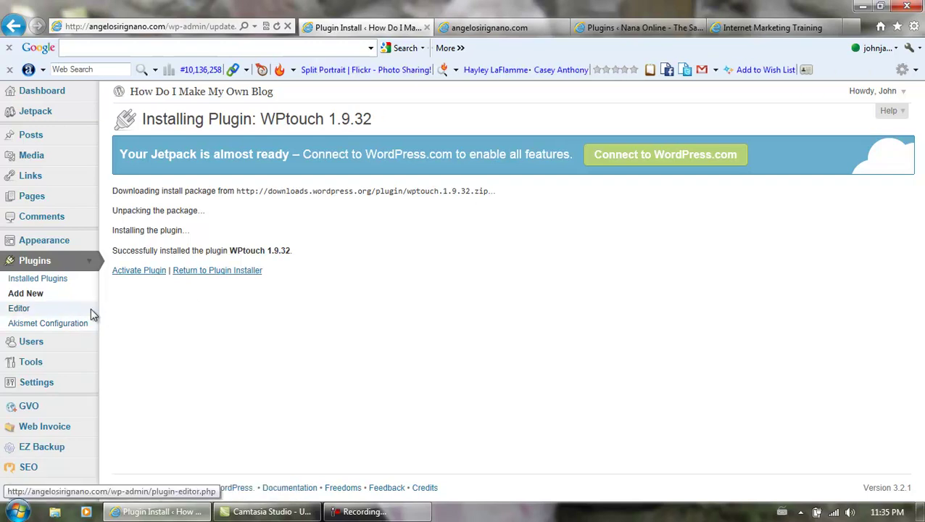
left_click(137, 271)
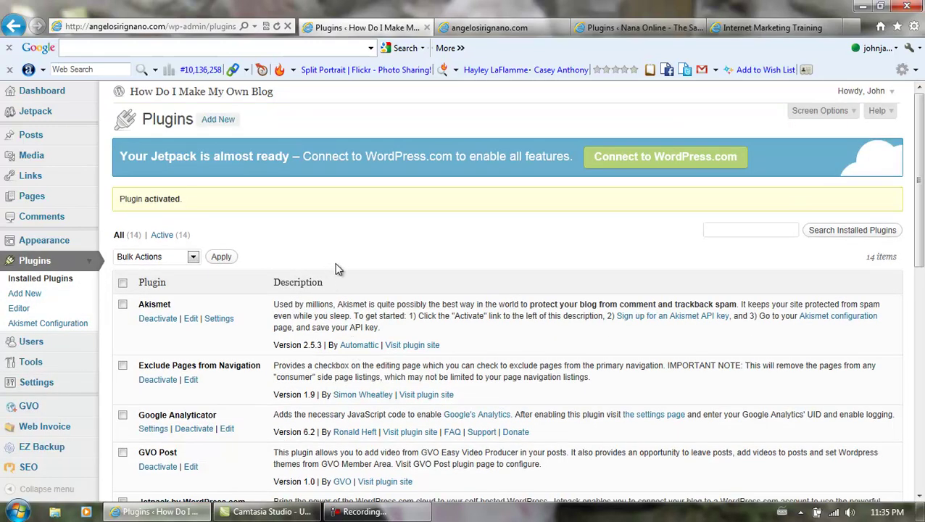
scroll(430, 269, "down", 5)
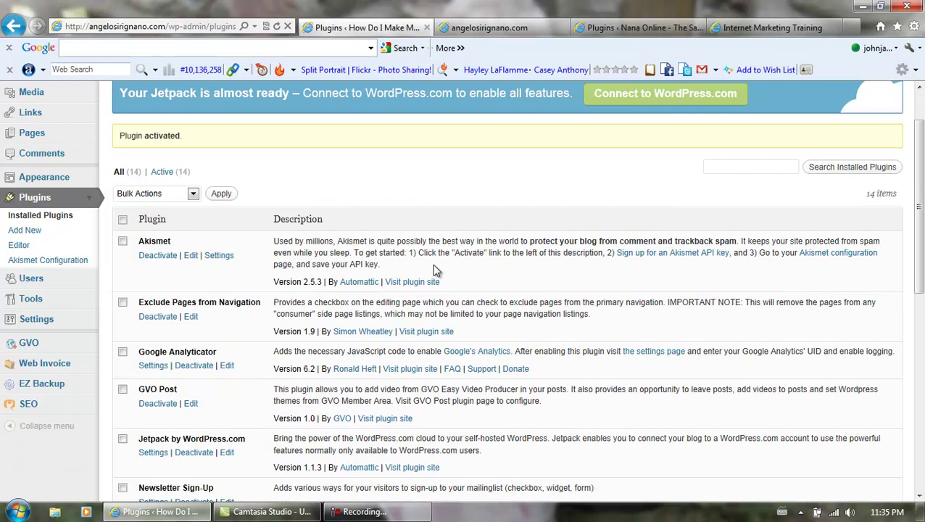
scroll(477, 289, "down", 3)
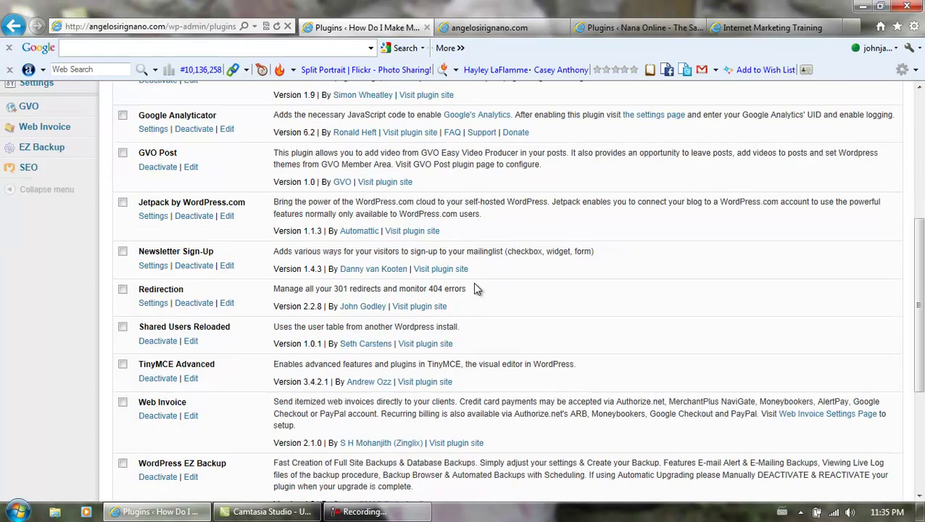
scroll(477, 289, "down", 3)
scroll(477, 289, "down", 3)
scroll(478, 289, "up", 15)
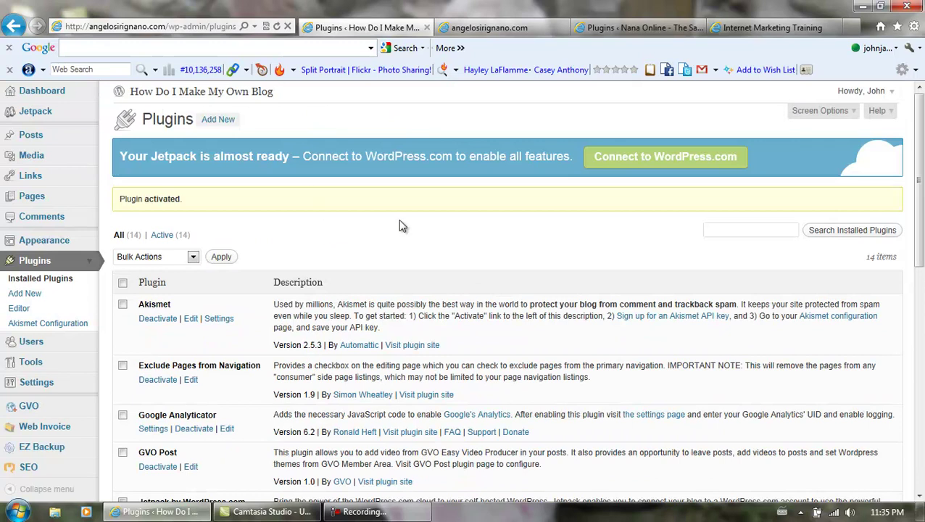
scroll(400, 224, "down", 1)
scroll(400, 224, "down", 1)
scroll(410, 224, "down", 2)
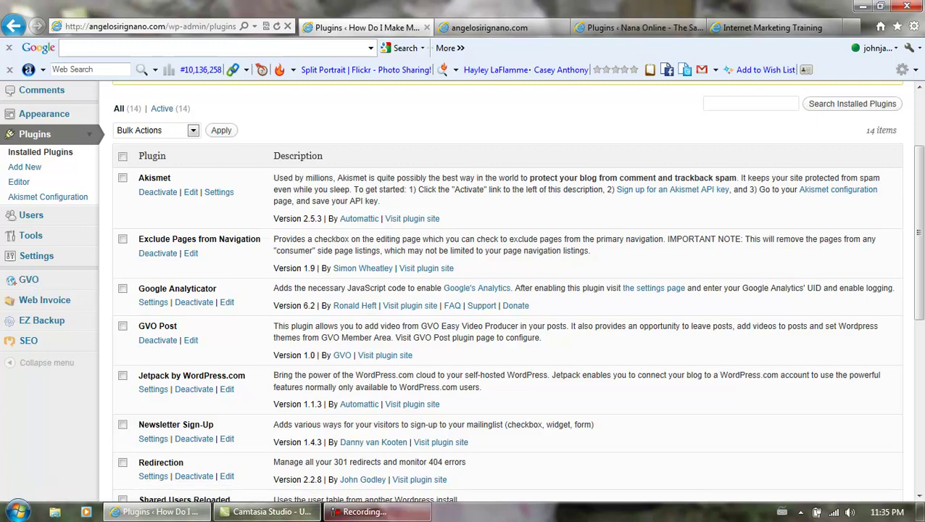
Step: Check the live blog's current header, then scroll GVO Header settings to the stock image gallery
left_click(367, 512)
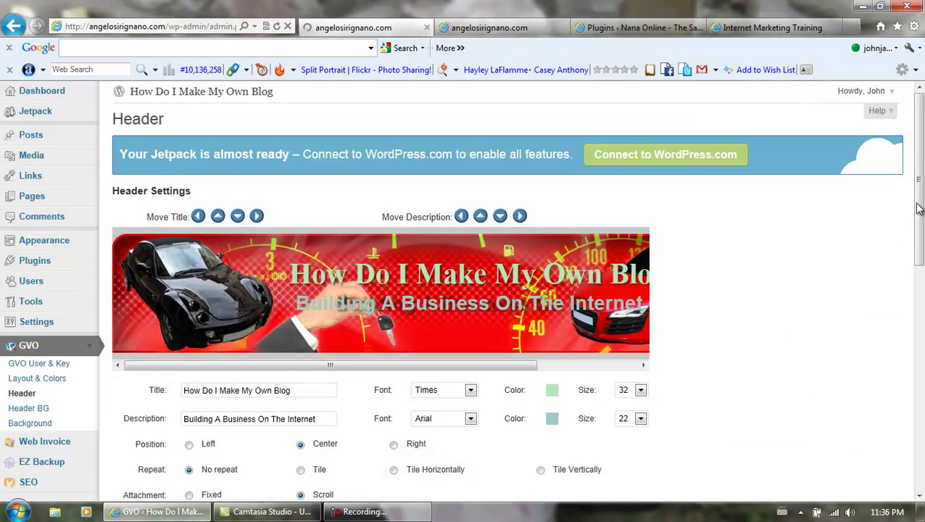
left_click_drag(920, 206, 922, 245)
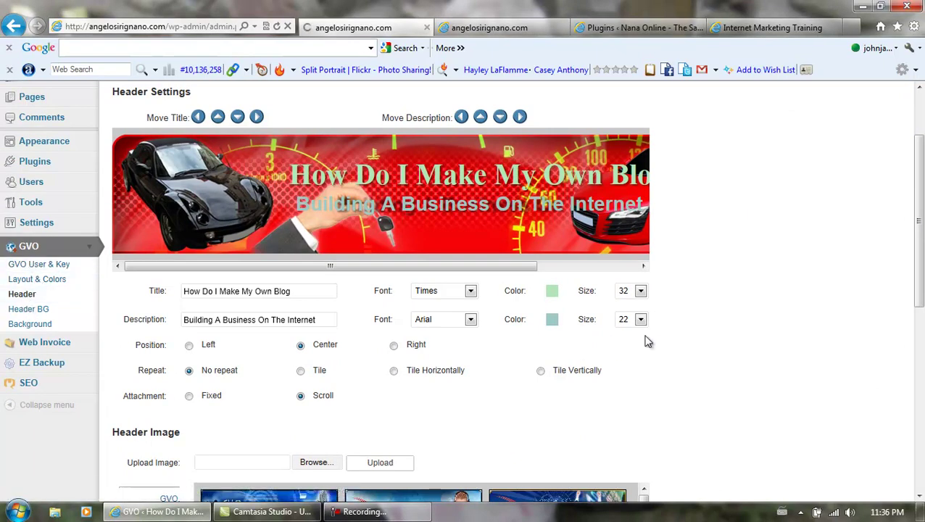
left_click_drag(924, 172, 923, 193)
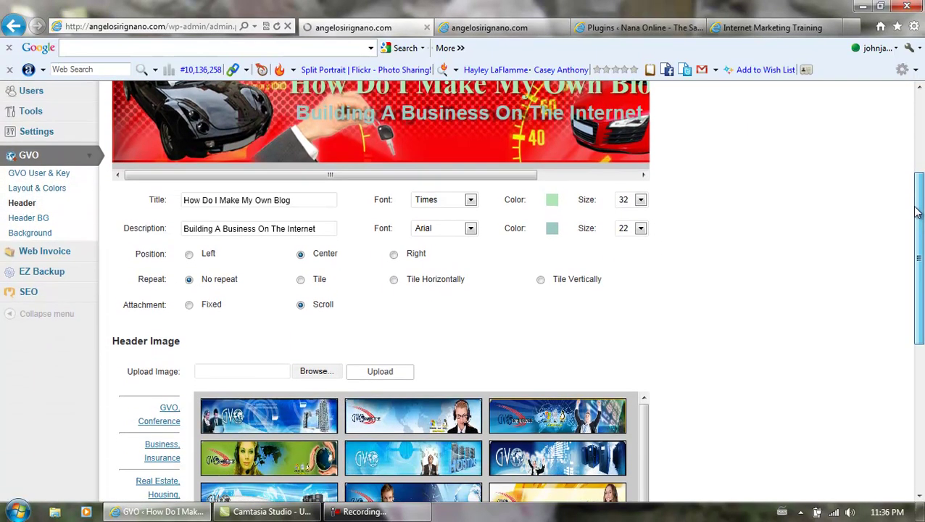
left_click(535, 29)
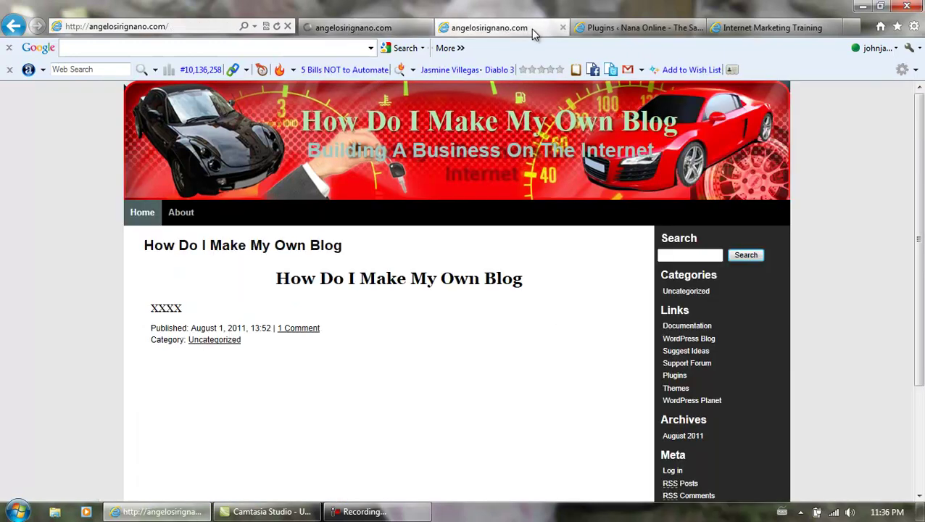
left_click(372, 32)
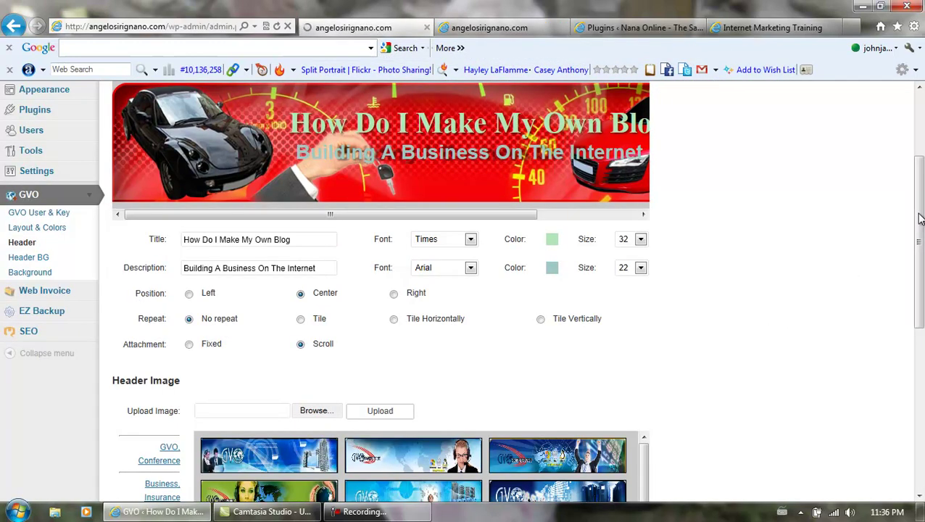
left_click_drag(919, 217, 919, 354)
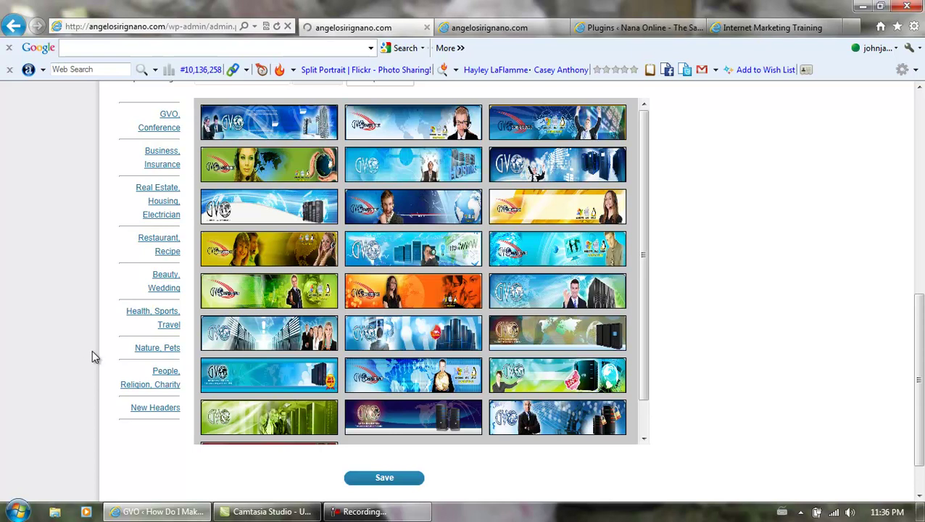
Step: Pick the 'Health, Sports, Travel' header category; the browser lands on the BloggerHigh homepage
left_click(171, 315)
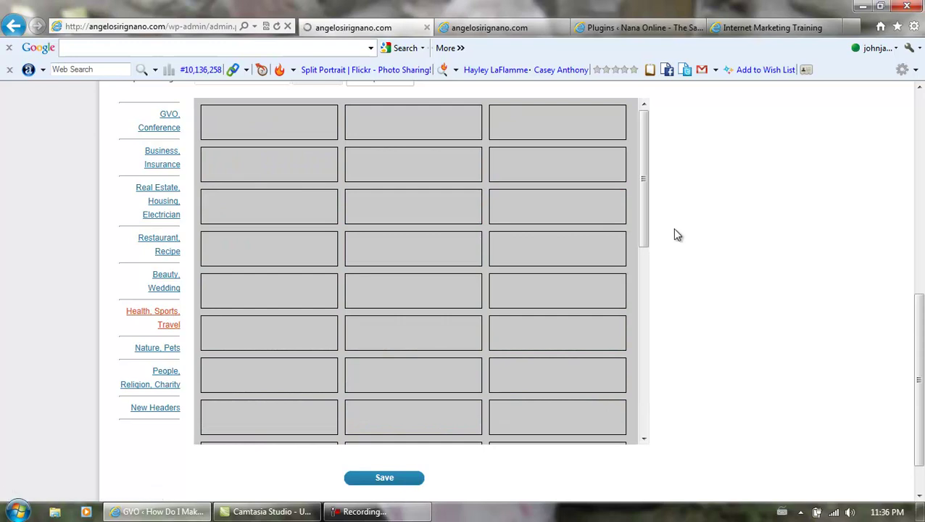
left_click(388, 512)
left_click(860, 452)
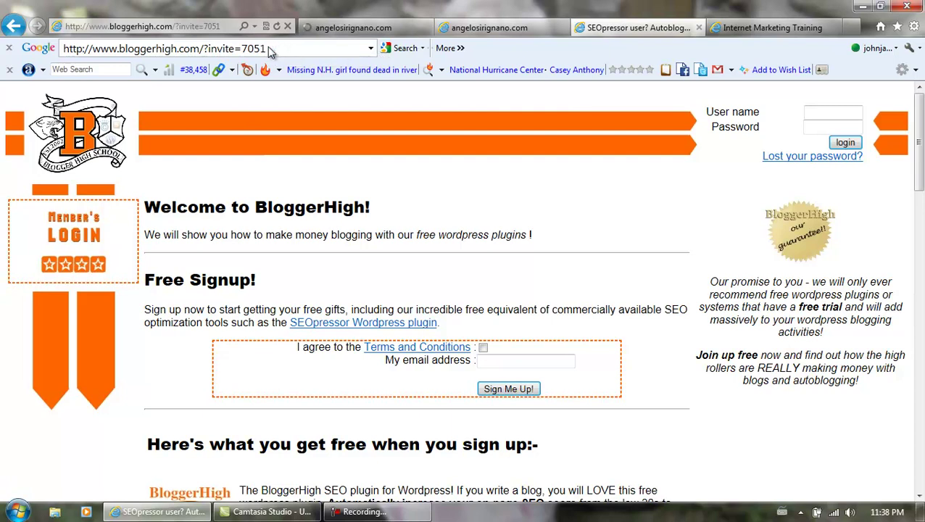
Step: Load the bloggerhigh.com invite page from the address bar
left_click(265, 48)
key("Return")
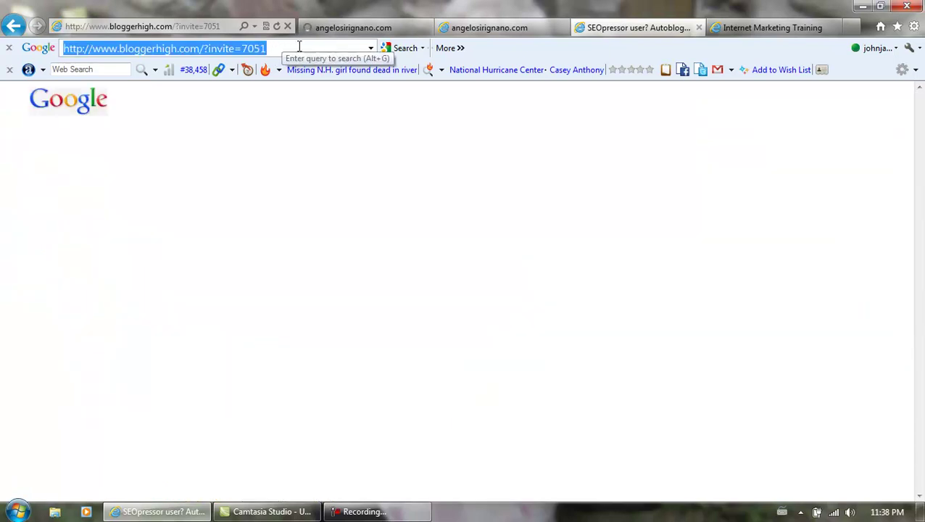
left_click(211, 28)
key("Return")
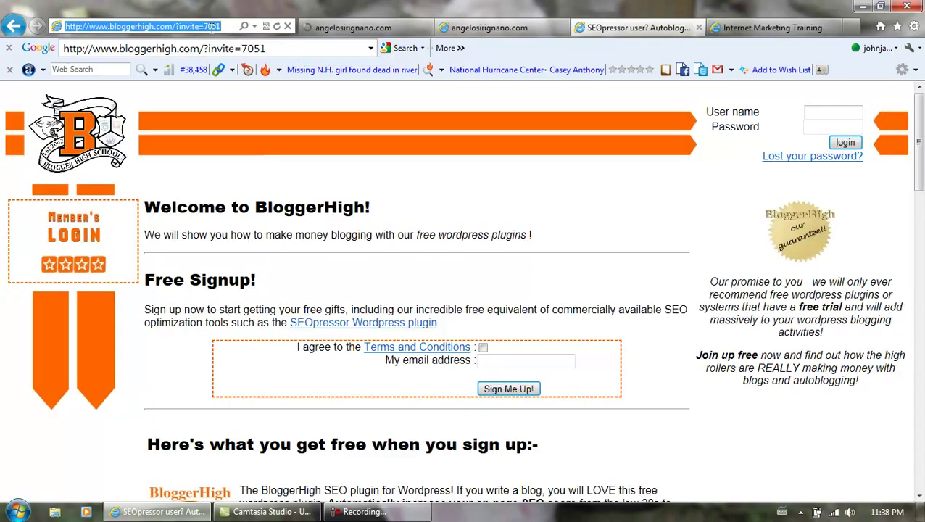
left_click(214, 25)
key("Return")
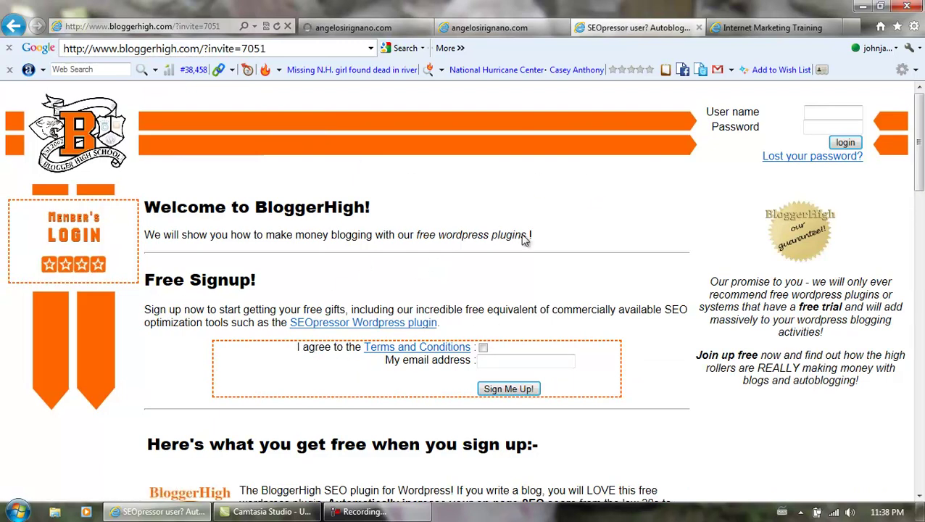
Step: Scroll through BloggerHigh's free plugin offers and back up, then re-enter its address
scroll(625, 248, "down", 4)
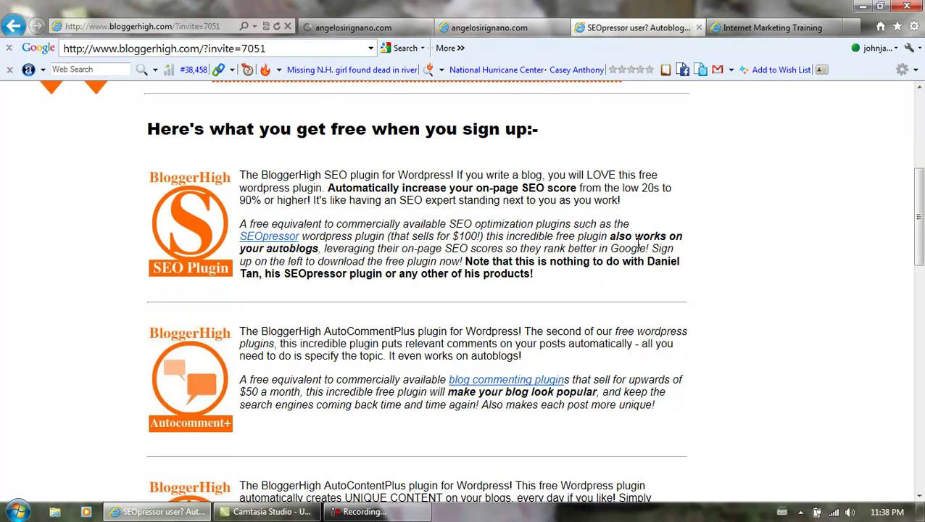
scroll(659, 237, "down", 1)
scroll(667, 249, "down", 1)
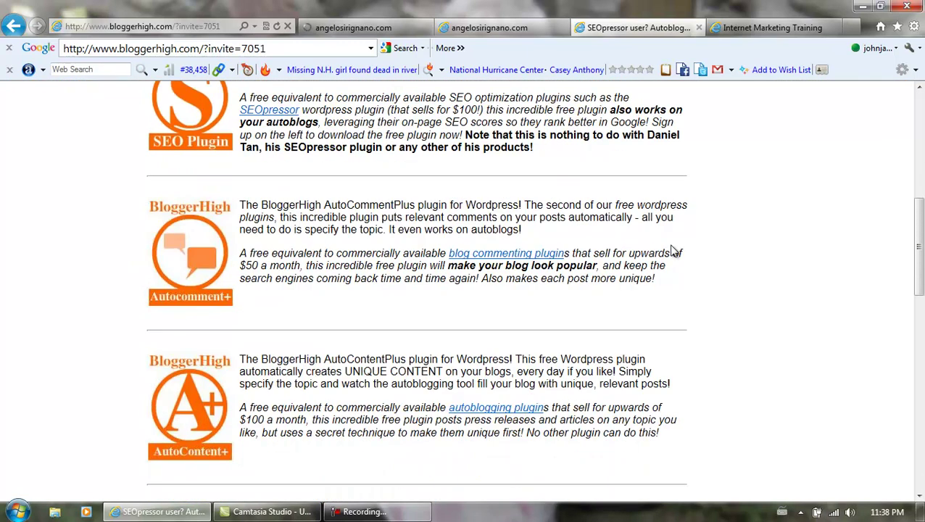
scroll(674, 251, "down", 1)
scroll(680, 250, "down", 1)
scroll(682, 246, "down", 1)
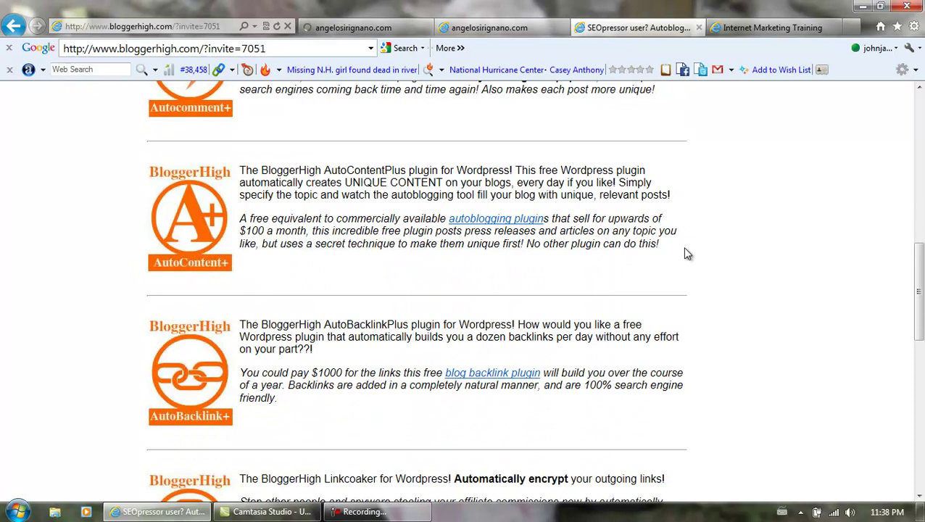
scroll(684, 251, "down", 1)
scroll(686, 256, "down", 2)
scroll(689, 260, "down", 2)
scroll(691, 257, "down", 3)
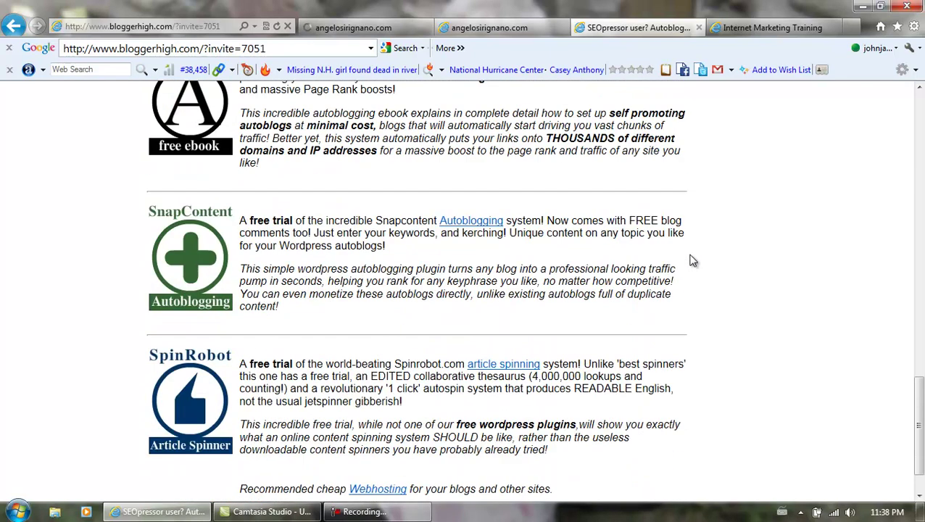
scroll(695, 261, "down", 1)
scroll(696, 262, "up", 3)
scroll(696, 261, "up", 5)
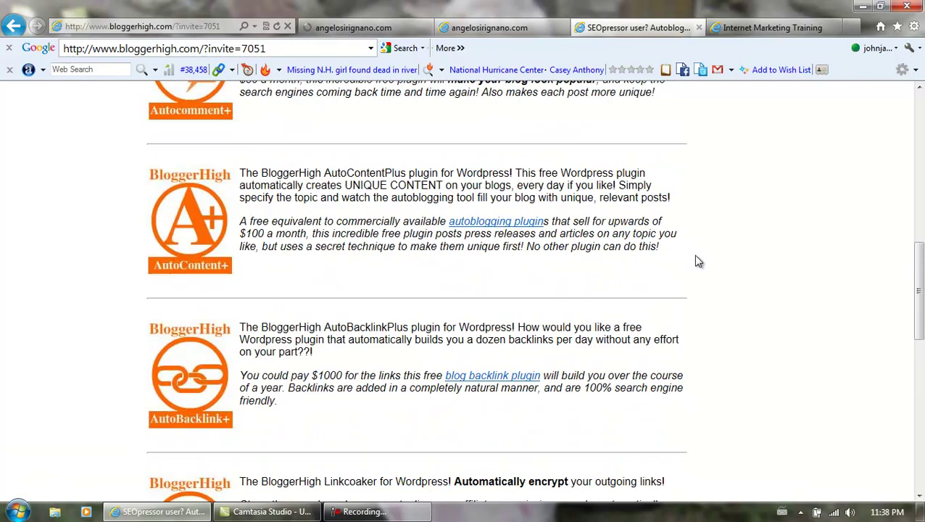
scroll(696, 262, "up", 7)
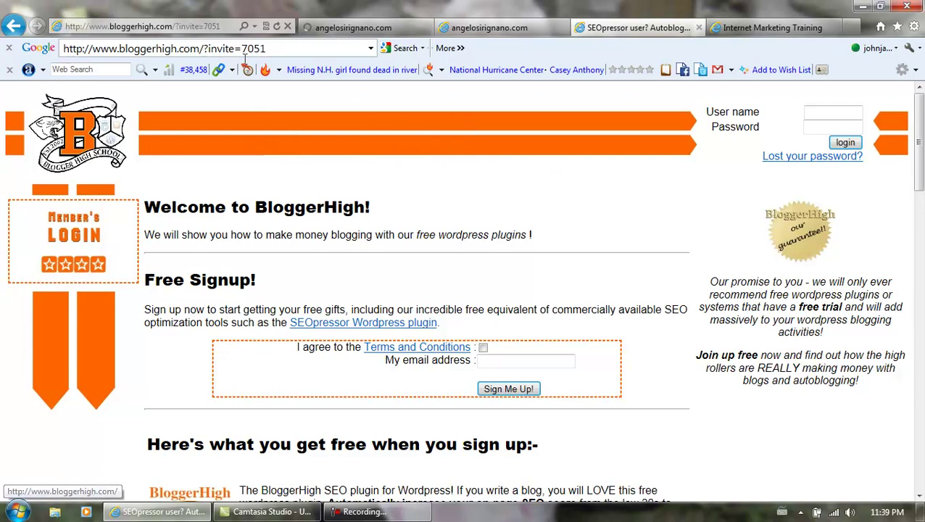
left_click(275, 48)
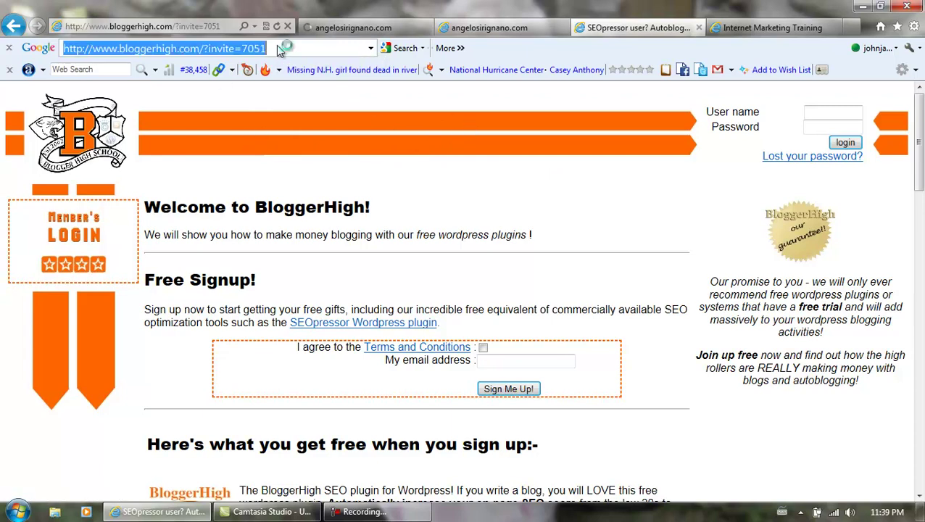
key("Return")
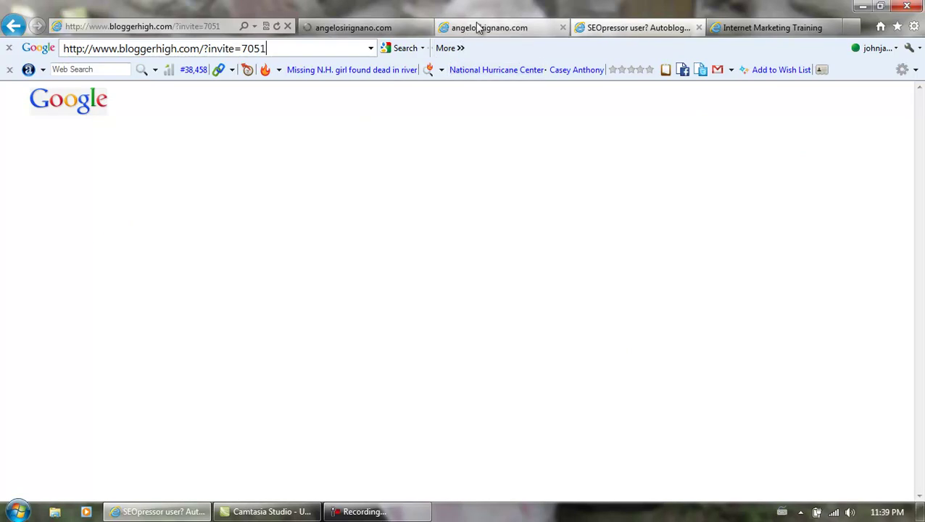
Step: Show the Health, Sports, Travel banners in the GVO header gallery and scroll to their end
left_click(379, 32)
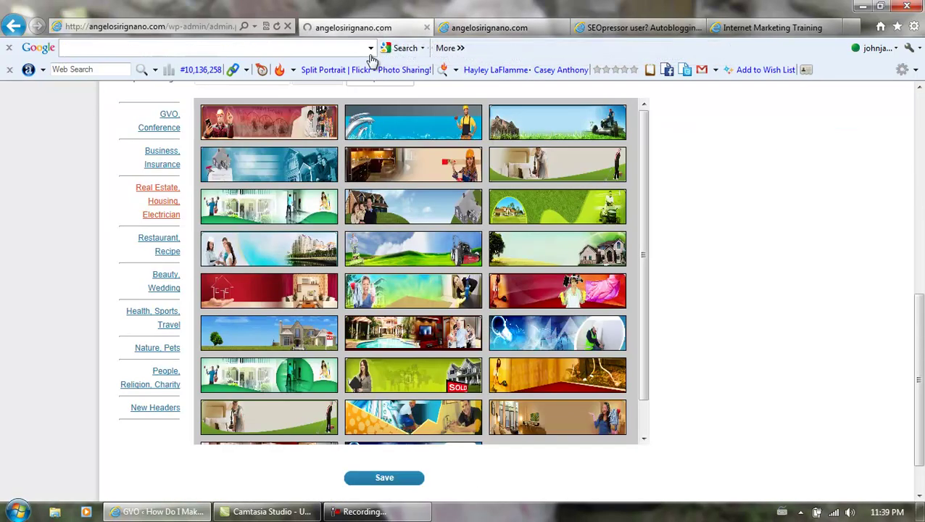
left_click(169, 313)
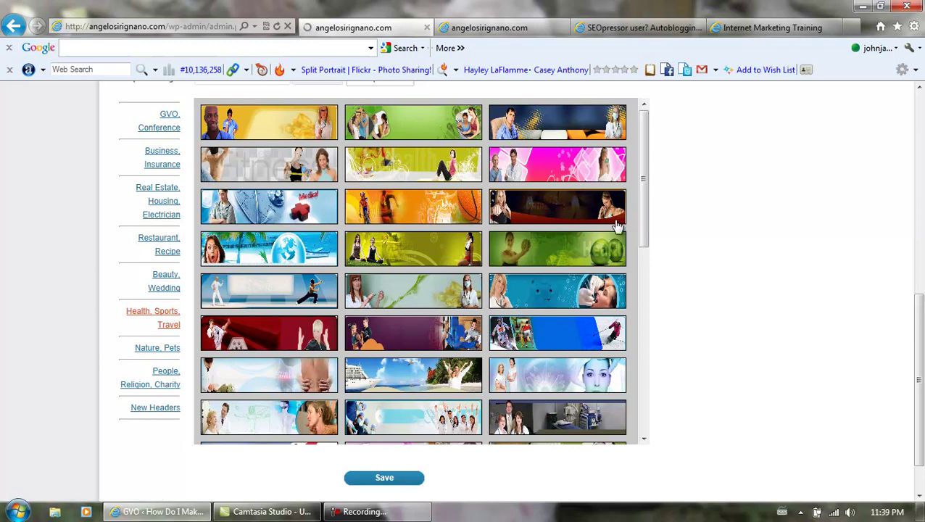
left_click_drag(646, 187, 646, 355)
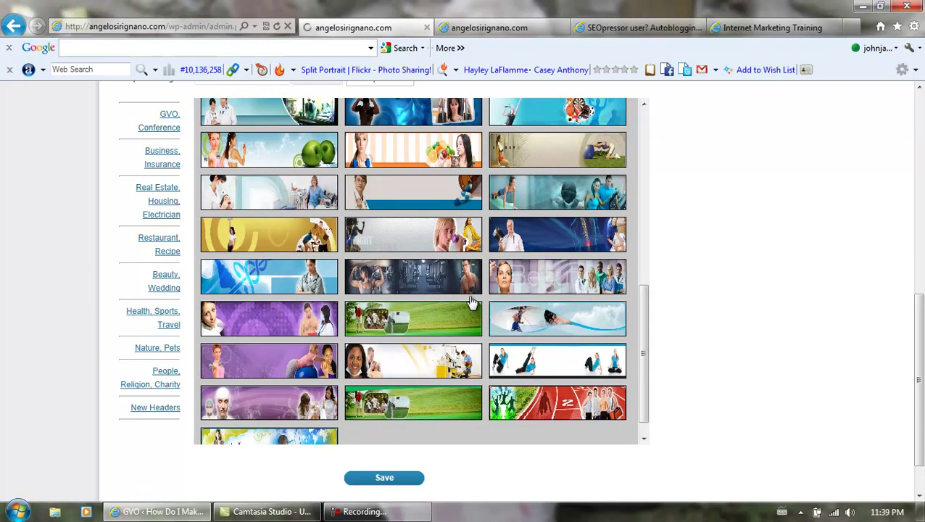
Step: Save the gym-themed header banner and check it on the live blog front page
left_click(404, 479)
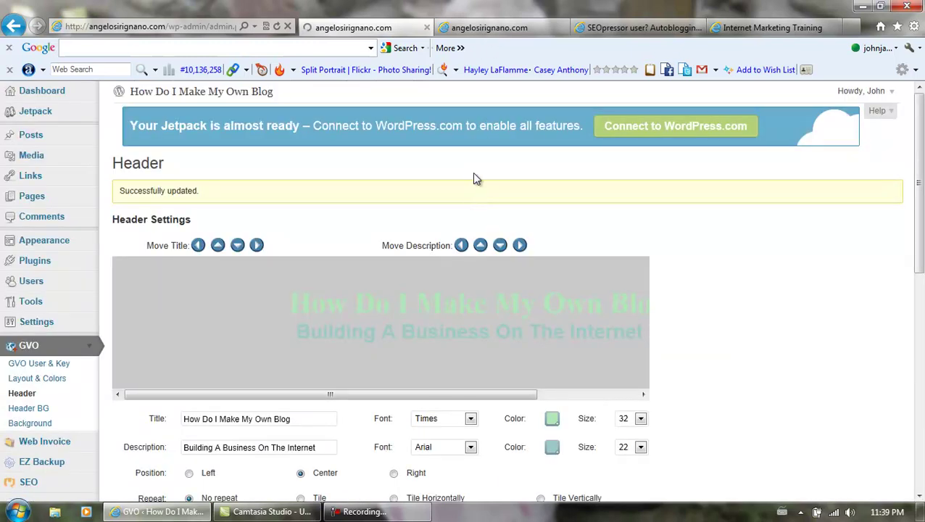
left_click(484, 29)
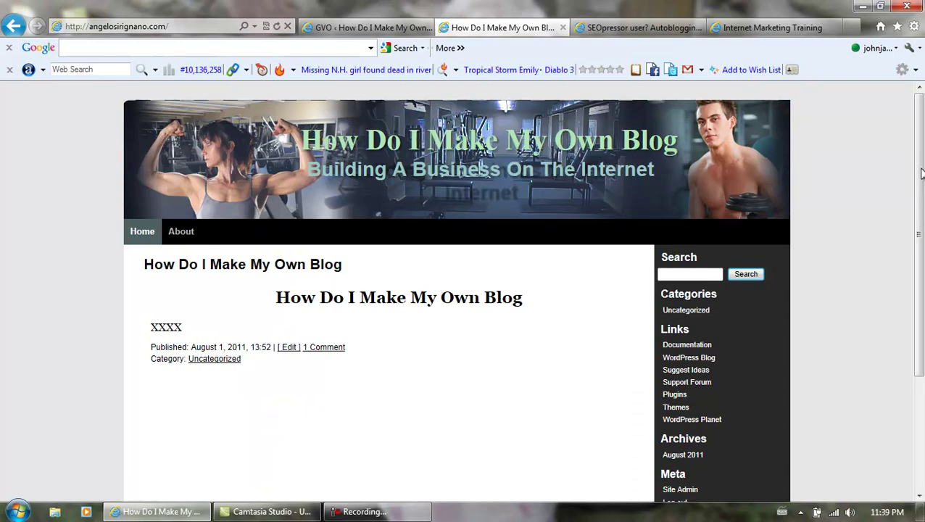
mouse_move(920, 153)
left_mouse_down()
mouse_move(923, 255)
mouse_move(923, 238)
left_mouse_up()
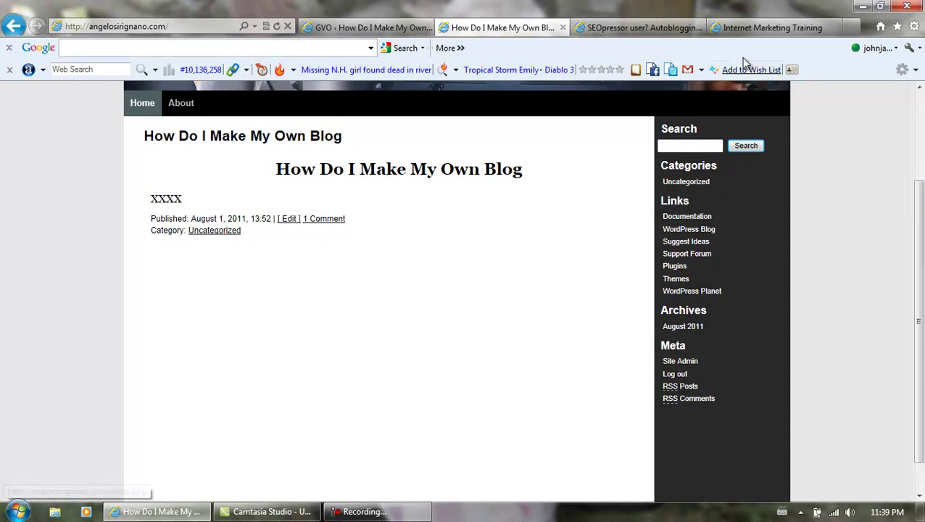
left_click(763, 28)
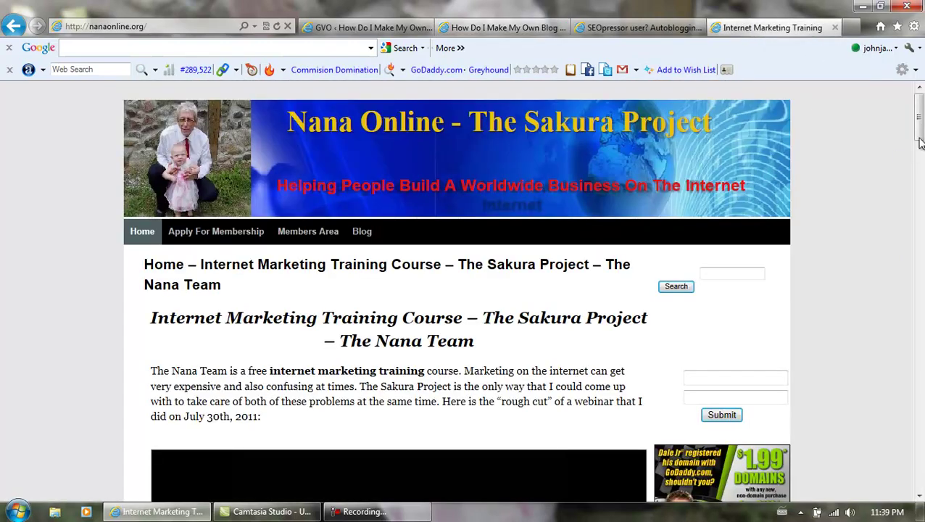
left_click_drag(918, 129, 919, 160)
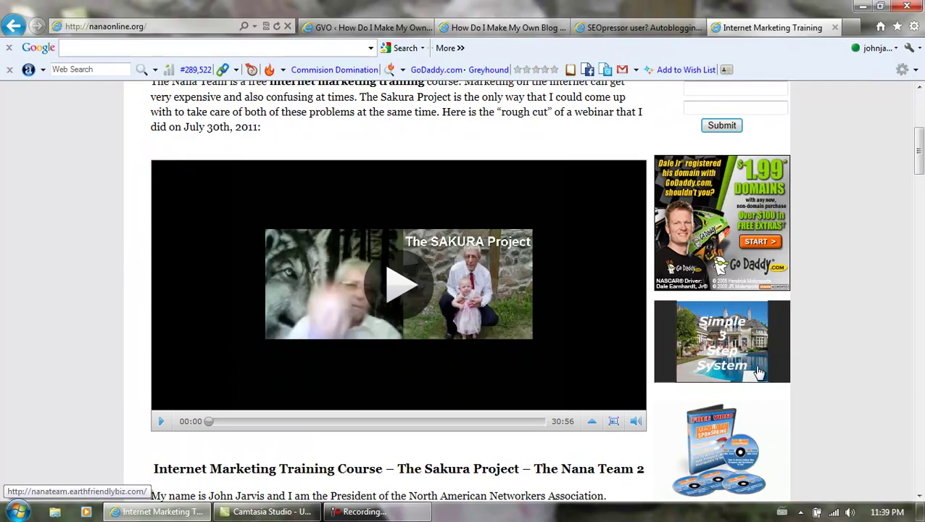
mouse_move(920, 148)
left_mouse_down()
mouse_move(920, 239)
mouse_move(920, 105)
left_mouse_up()
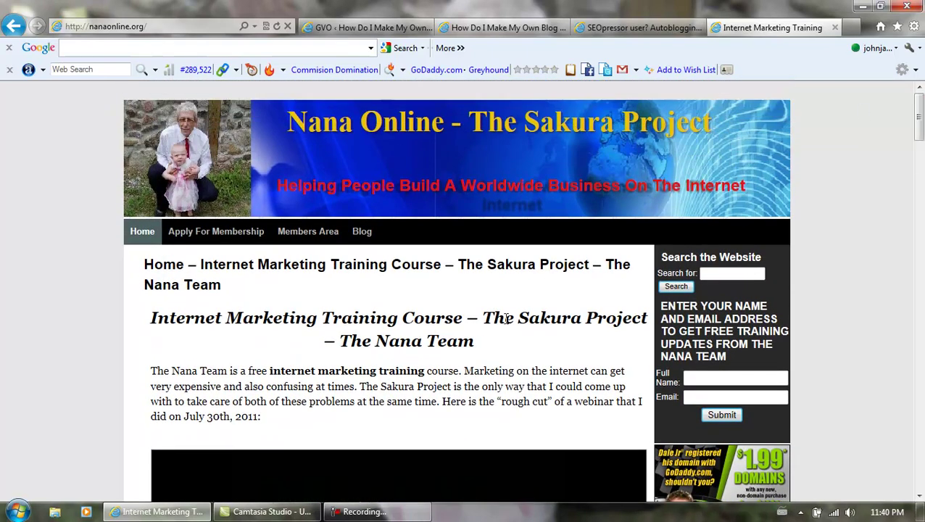
mouse_move(920, 116)
left_mouse_down()
mouse_move(921, 155)
mouse_move(920, 140)
left_mouse_up()
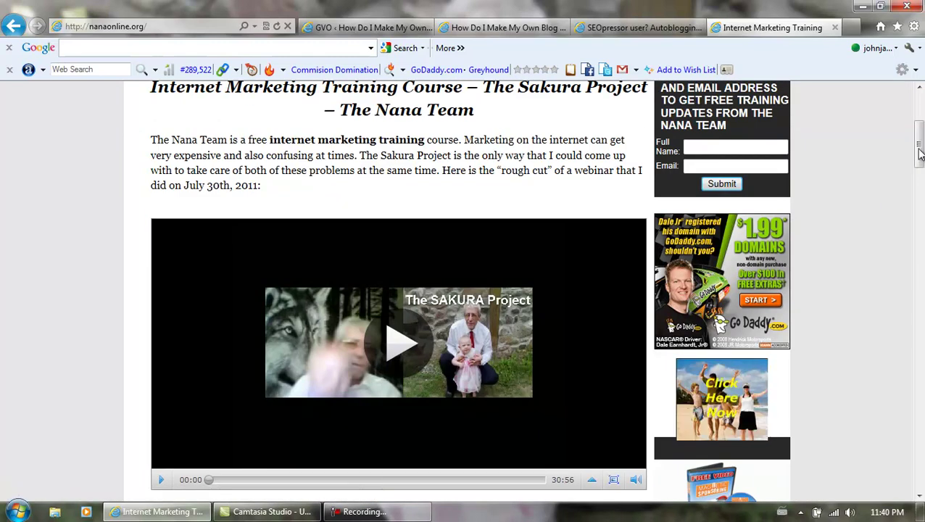
left_click_drag(920, 153, 922, 134)
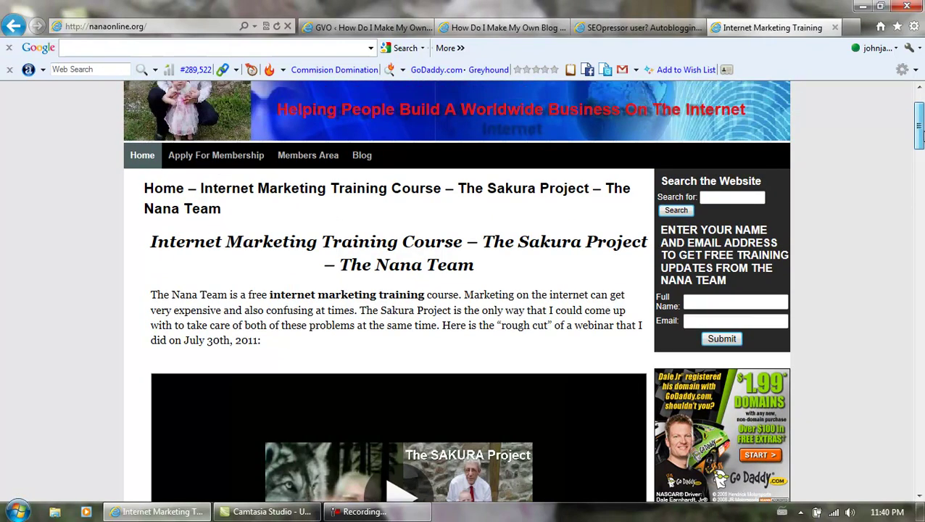
left_click_drag(921, 131, 922, 129)
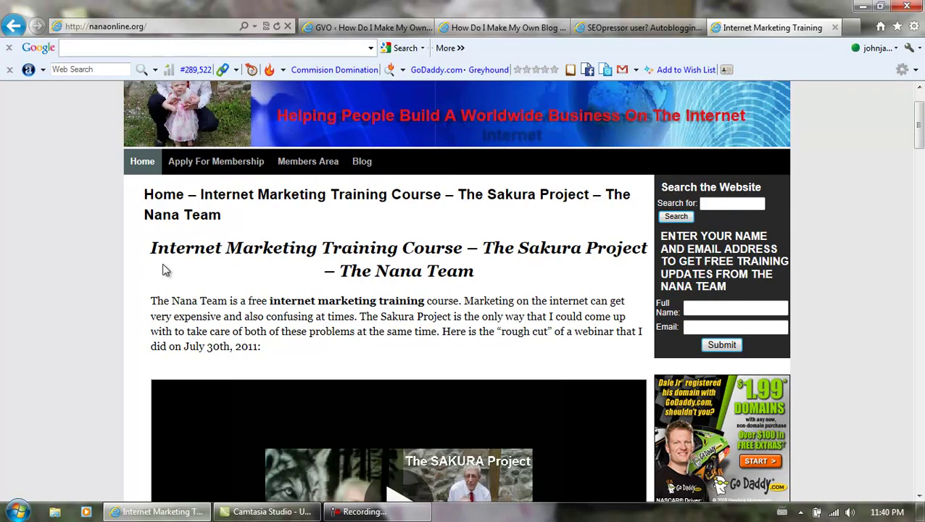
Step: Open Nana Online's Apply For Membership page and scroll through its pre-launch notice and signup links
left_click(217, 165)
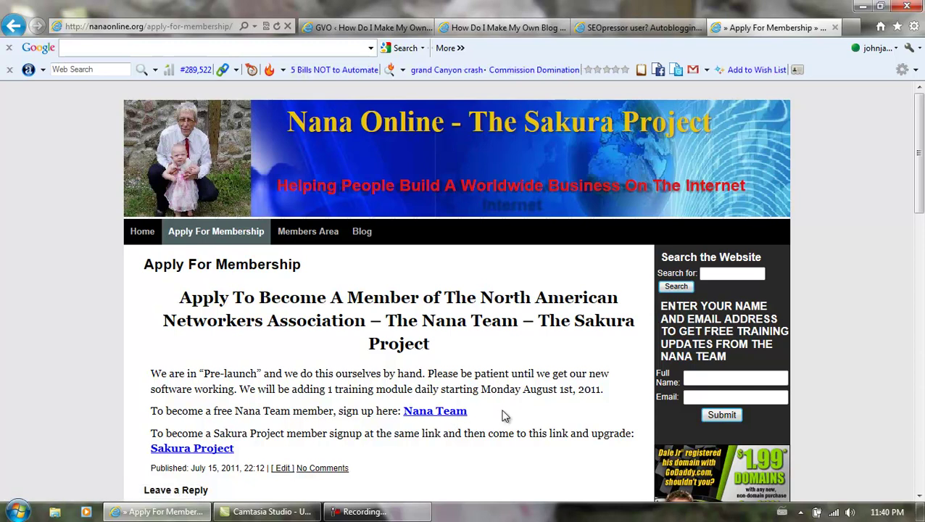
scroll(915, 207, "down", 2)
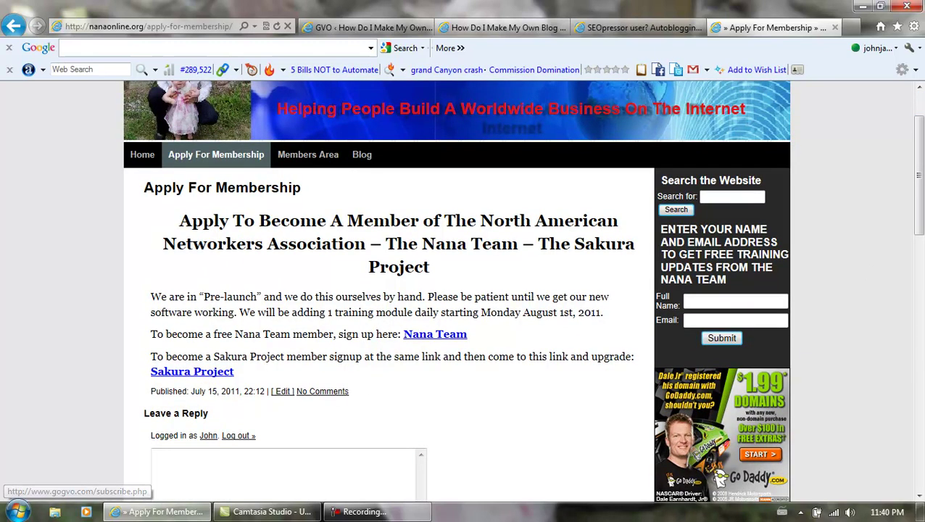
left_click_drag(923, 222, 922, 198)
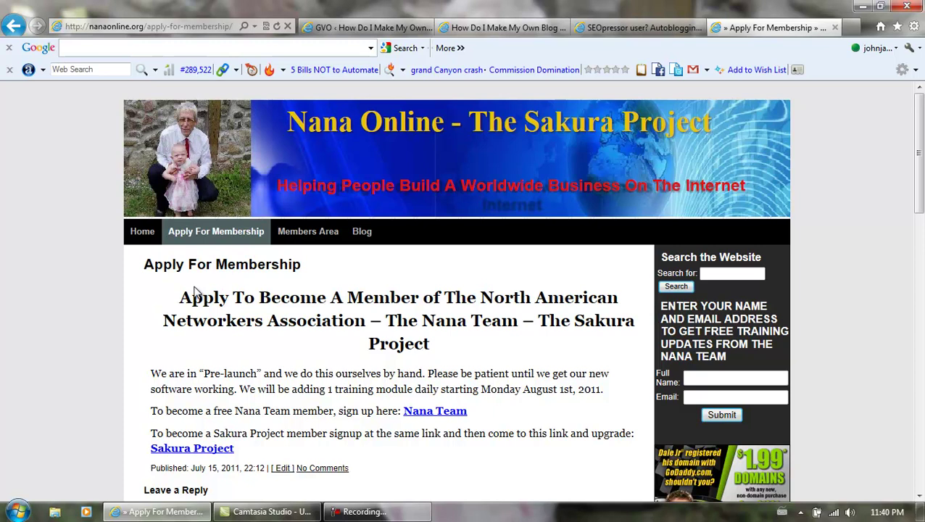
left_click_drag(920, 155, 919, 198)
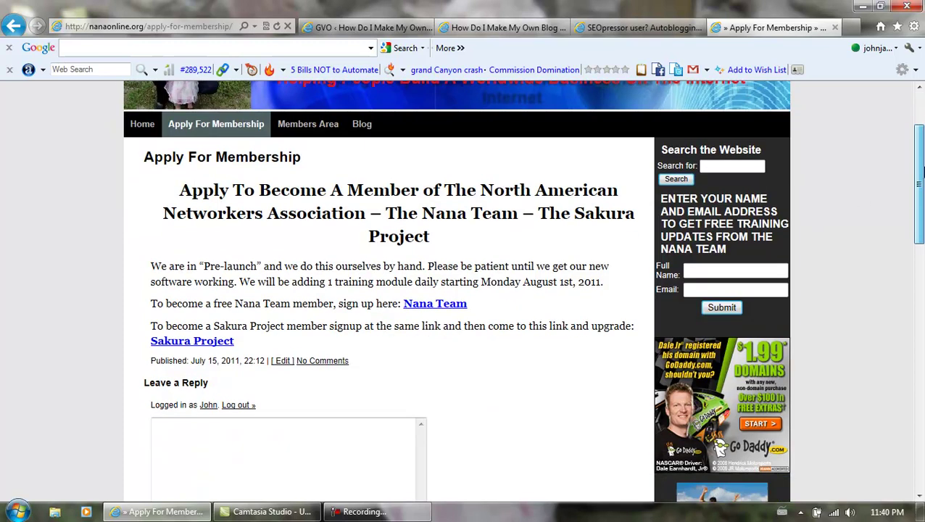
Step: Start filling in the signup form, moving from the Full Name field to the Email field
left_click(701, 231)
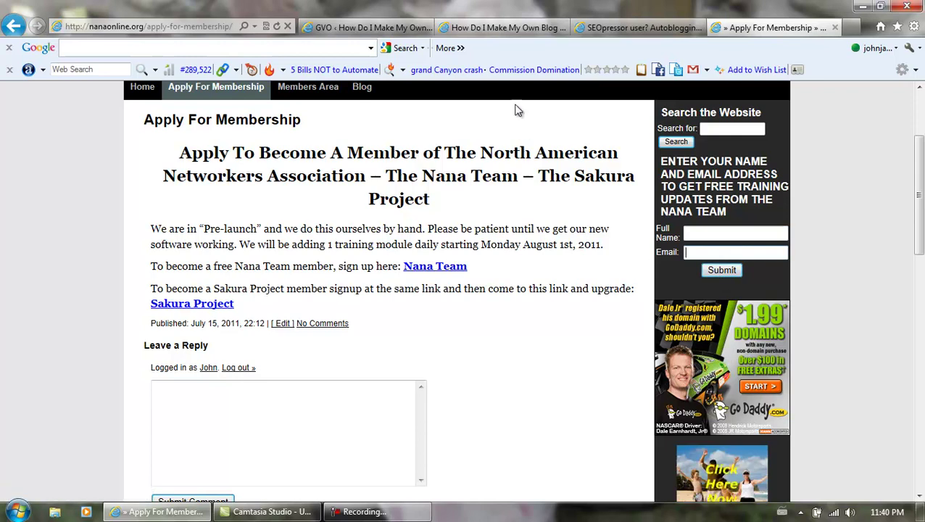
key("Tab")
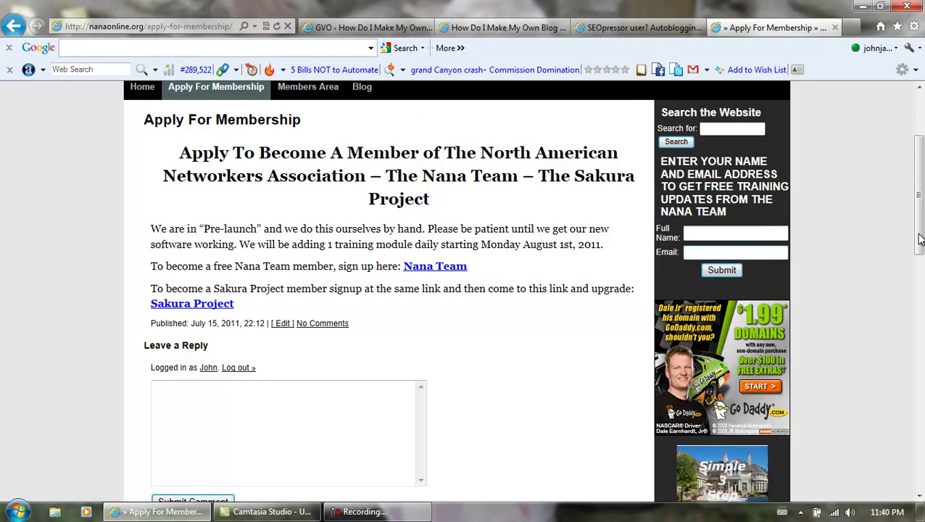
left_click_drag(919, 243, 919, 199)
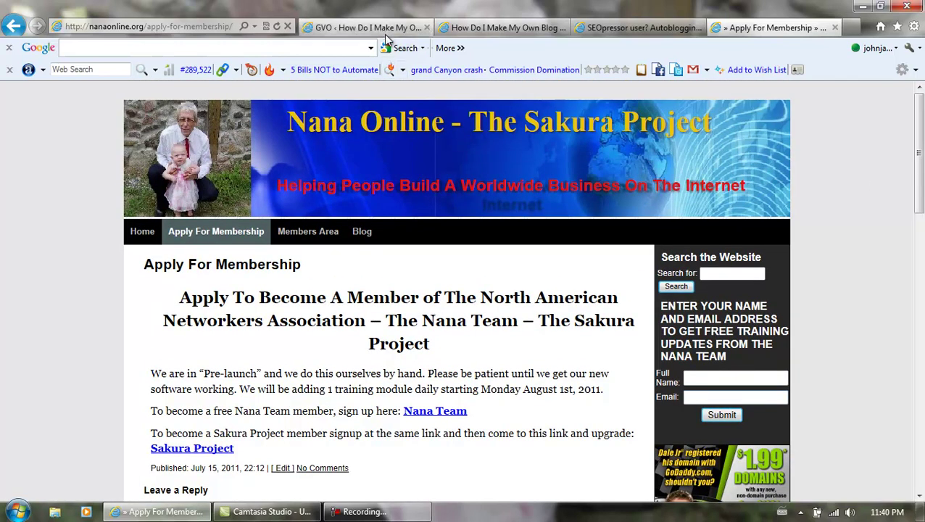